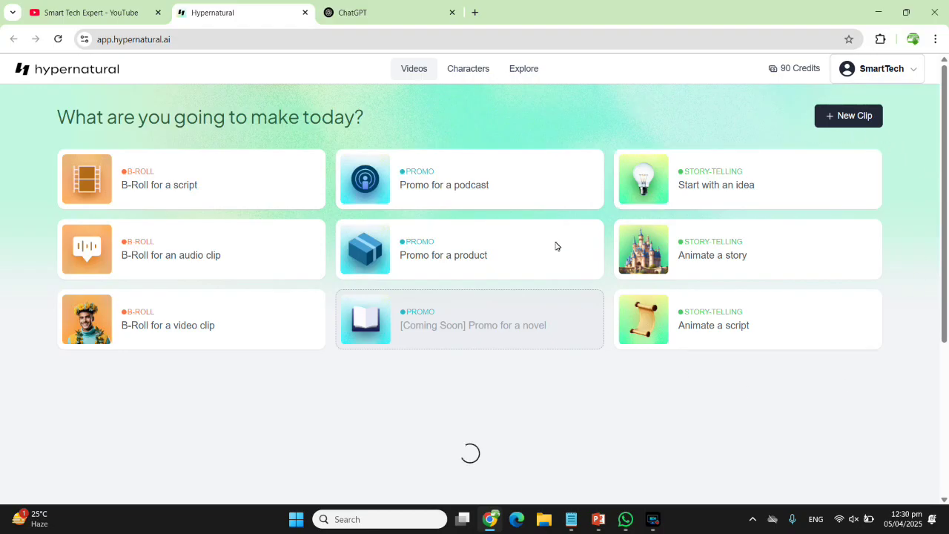
Step: Start a new storytelling clip that begins with an idea, ready for the idea text
left_click(717, 184)
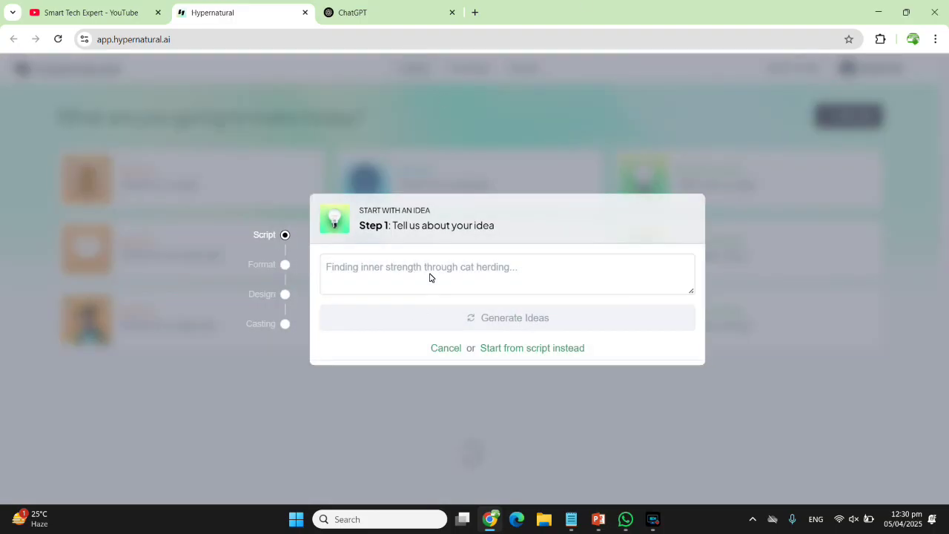
left_click(429, 275)
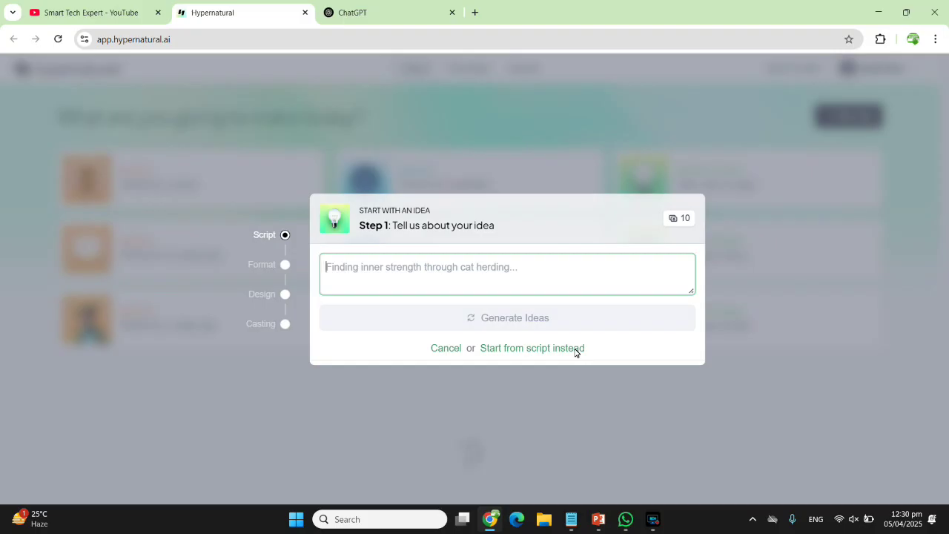
Step: Switch to ChatGPT, write "ایک دکان دار کی ناپ تول میں کمی کی کہانی اور اس کی سزا", copy it and submit it
left_click(382, 11)
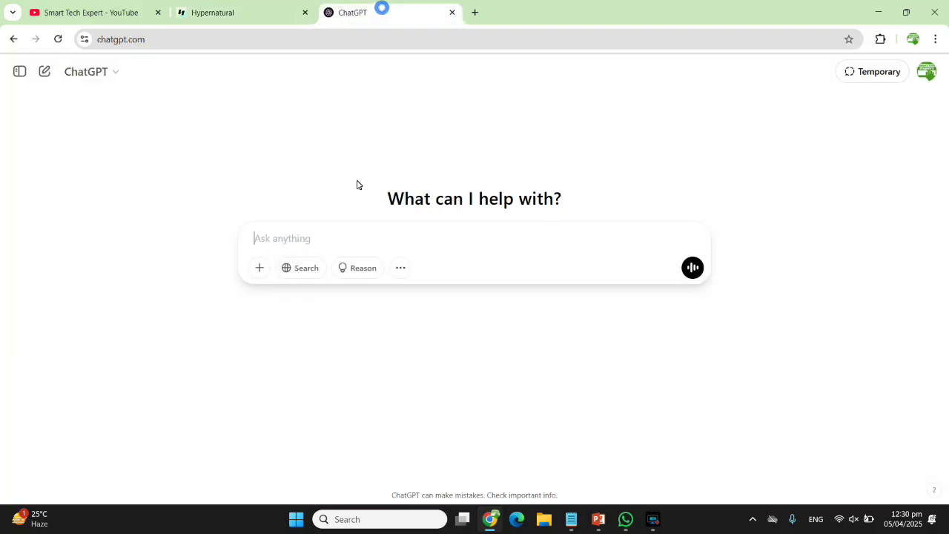
left_click(341, 241)
type("ایک دک")
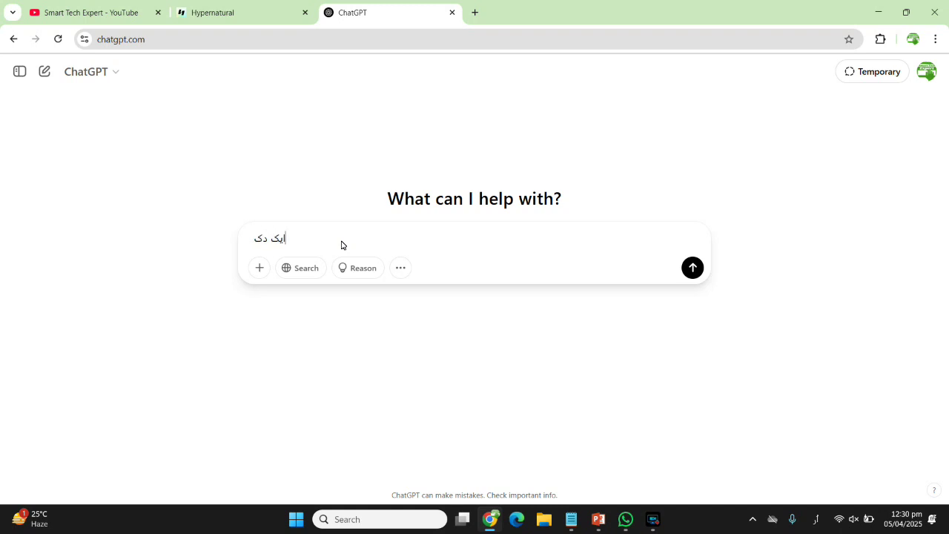
type("ان دار کی ناپ تول میں کمی کی ک")
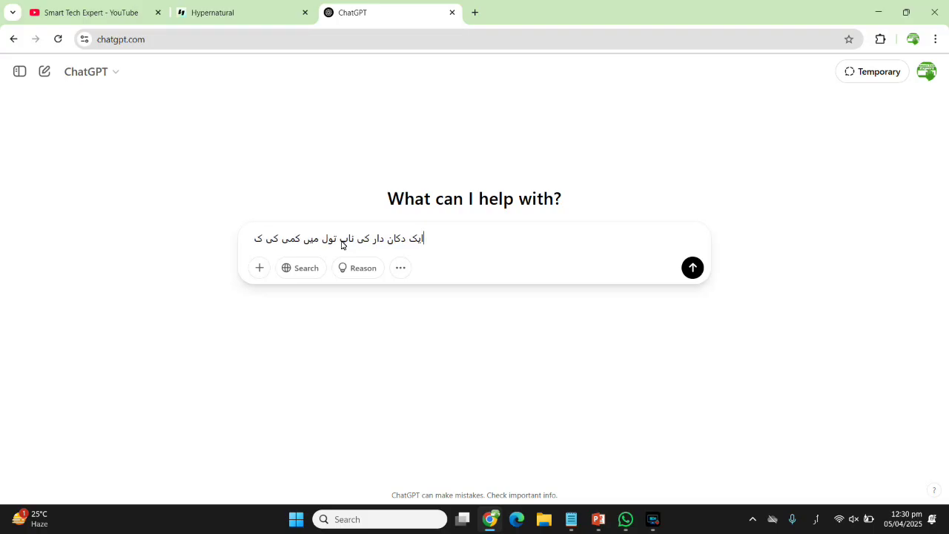
type("ہانی ا")
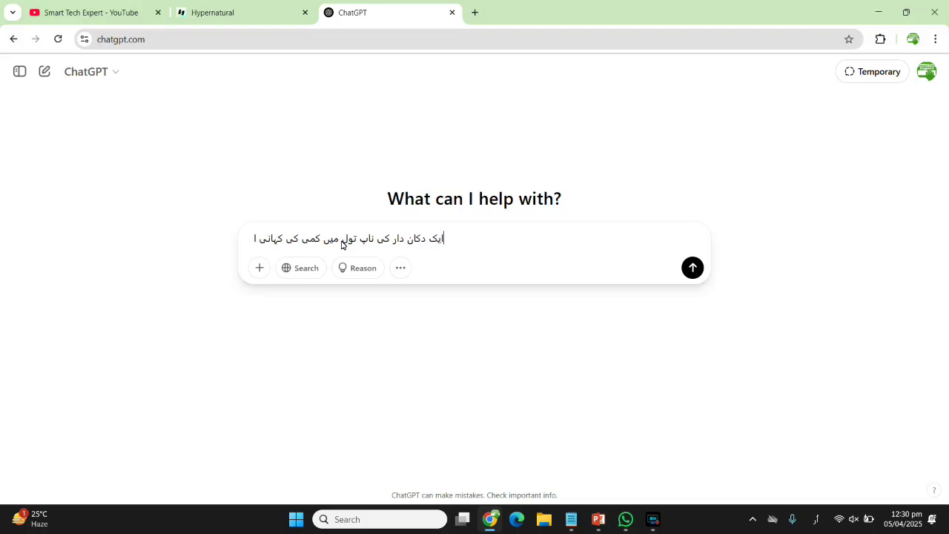
type("ور اس کی سزا")
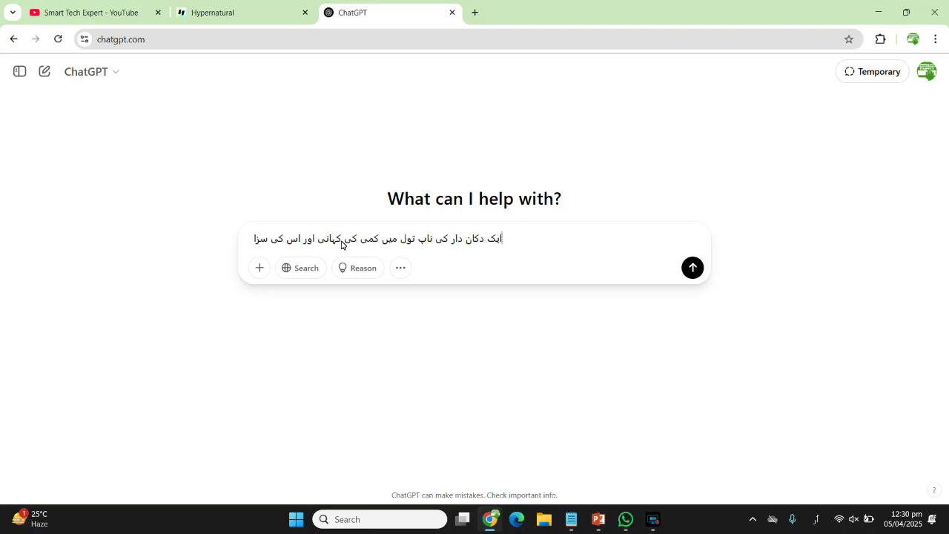
key("ctrl+a")
key("ctrl+c")
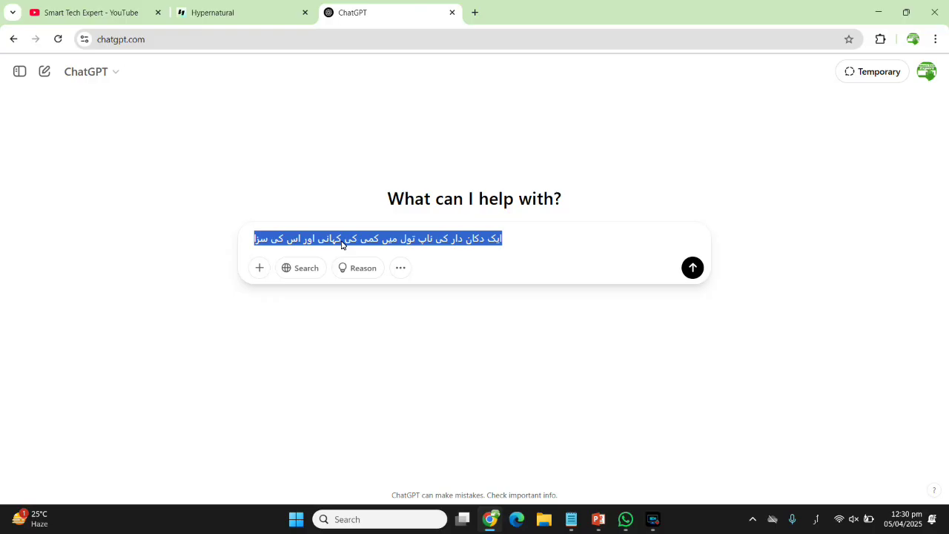
key("Return")
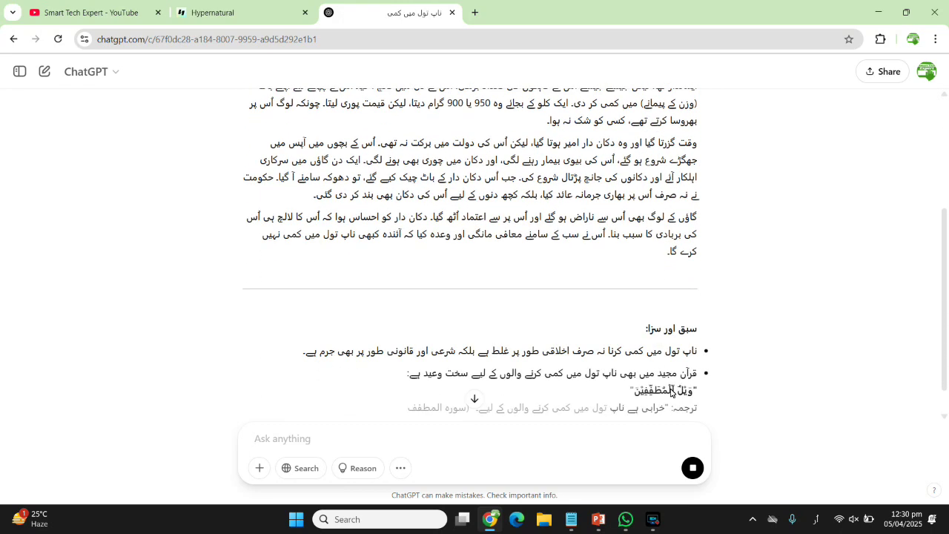
scroll(655, 280, "up", 3)
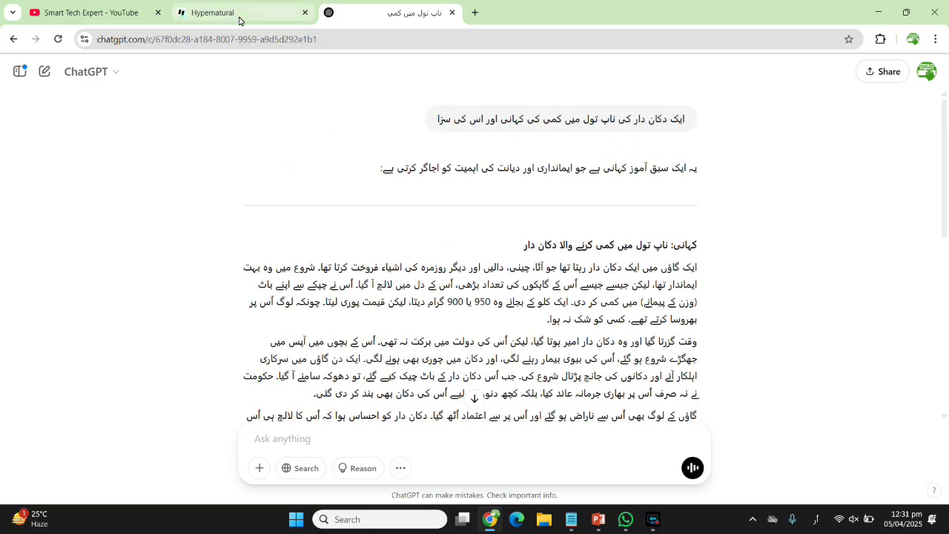
Step: Return to Hypernatural, paste the copied Urdu prompt as the video idea and generate ideas, retrying once
left_click(238, 15)
left_click(376, 275)
key("ctrl+v")
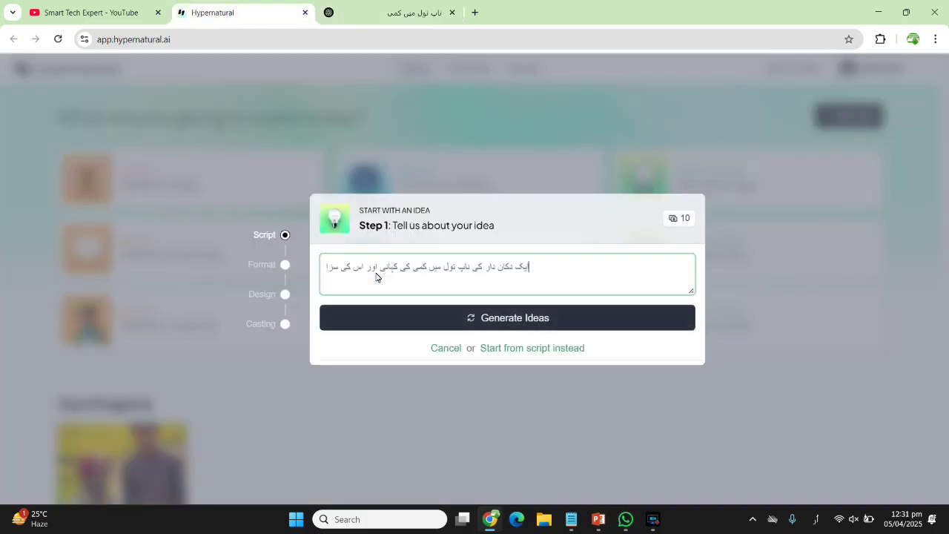
left_click(513, 319)
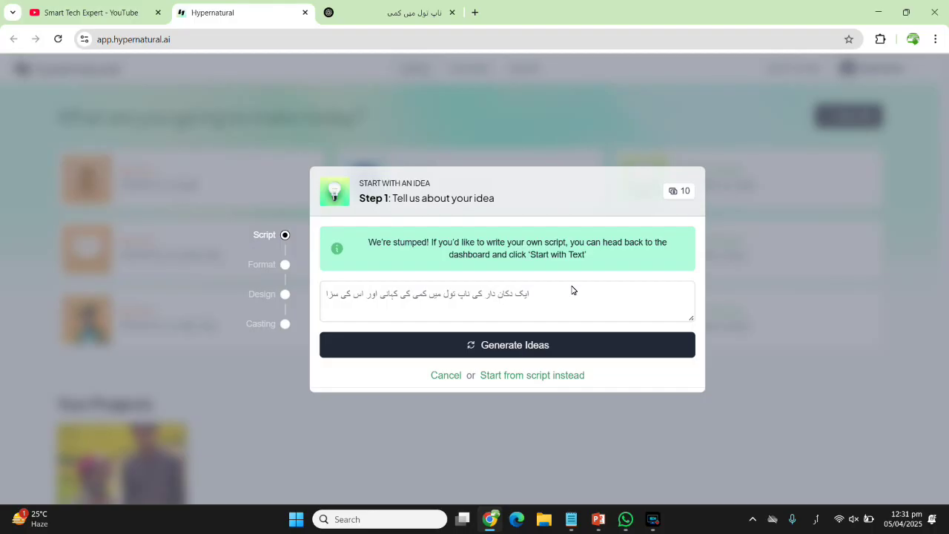
left_click(518, 345)
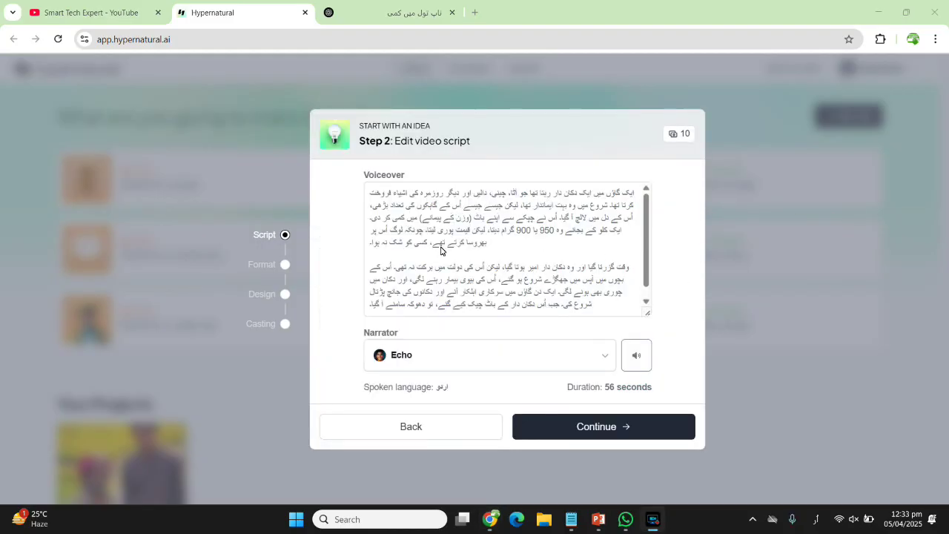
Step: Set the voiceover narrator to Shimmer and play a sample of the voice
left_click(604, 361)
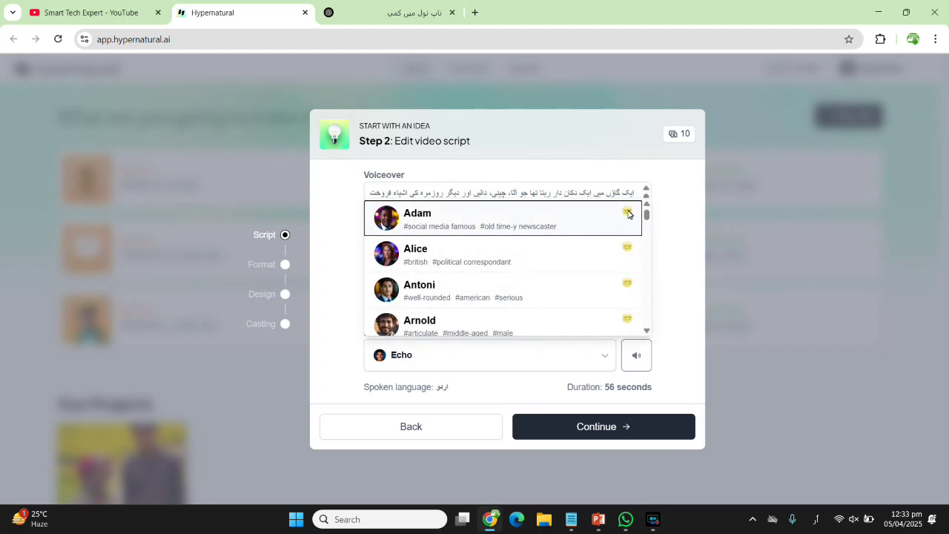
left_click_drag(647, 217, 650, 331)
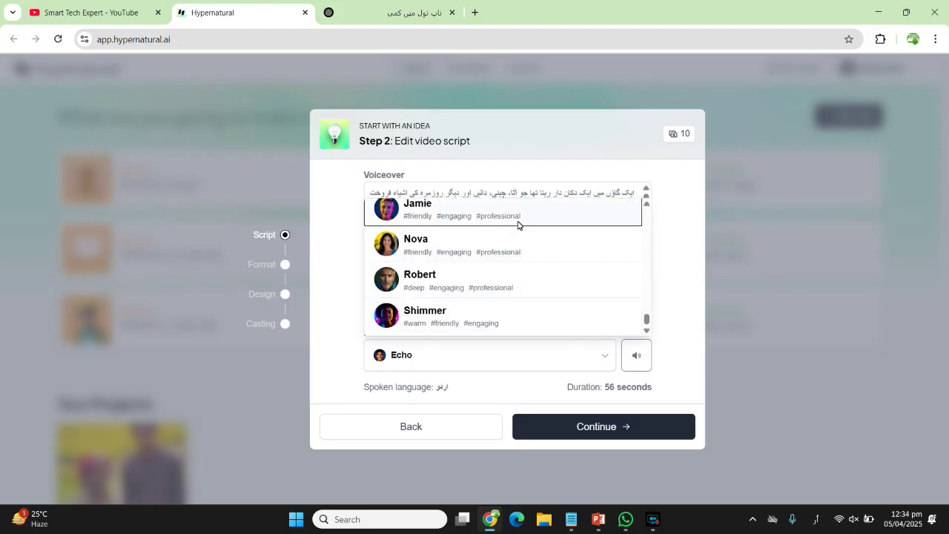
left_click(430, 315)
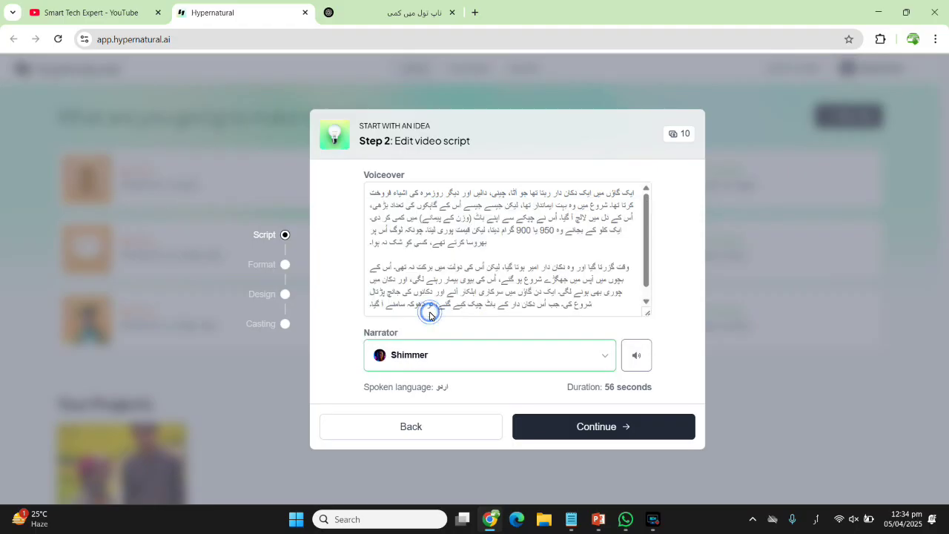
left_click(635, 358)
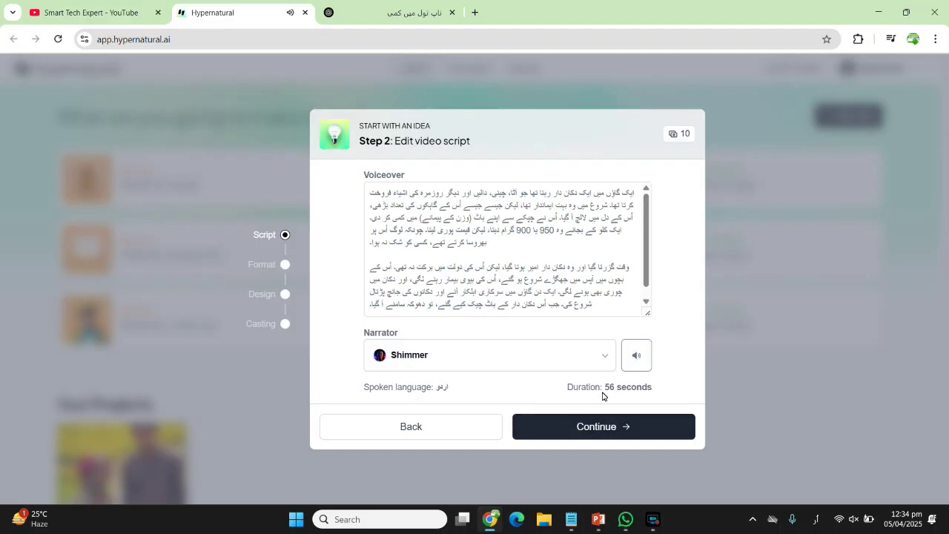
Step: Accept the video script and keep YouTube Short as the destination format
left_click(610, 433)
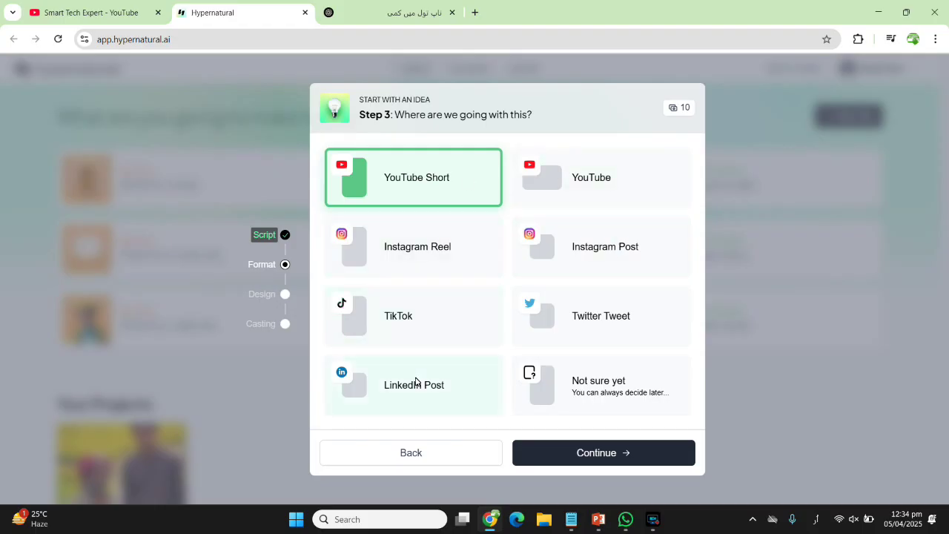
left_click(611, 454)
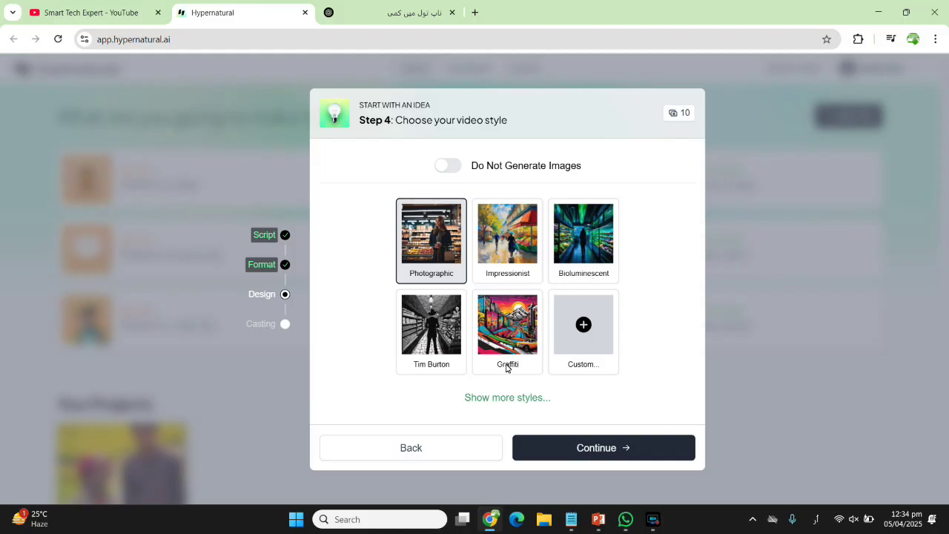
Step: Browse the additional video styles, keep Photographic, and accept the visual design with the Highlighter caption style
left_click(519, 398)
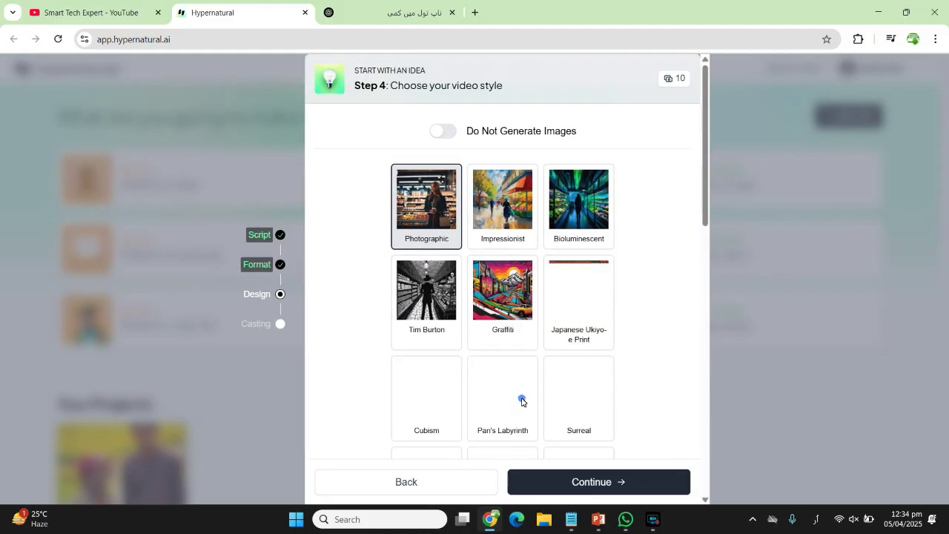
scroll(494, 377, "down", 5)
scroll(564, 377, "down", 8)
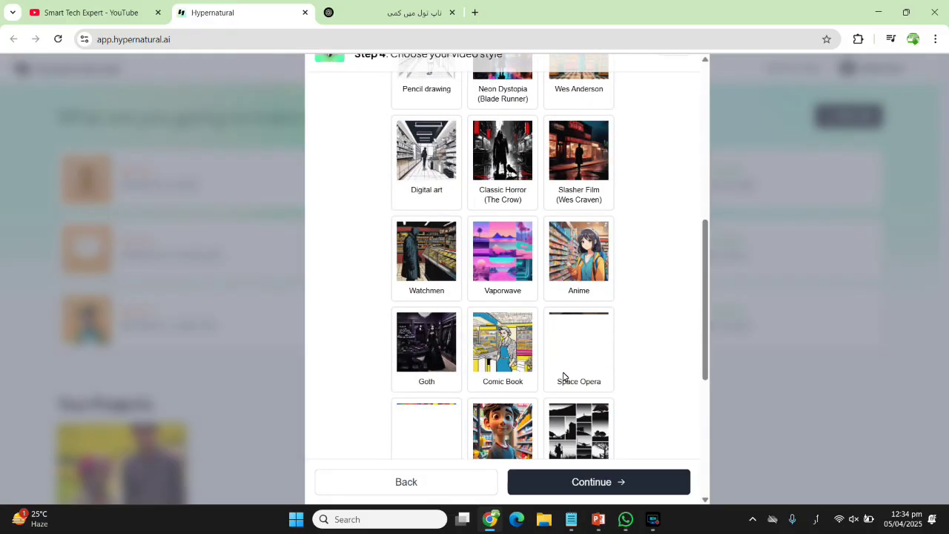
scroll(564, 377, "up", 15)
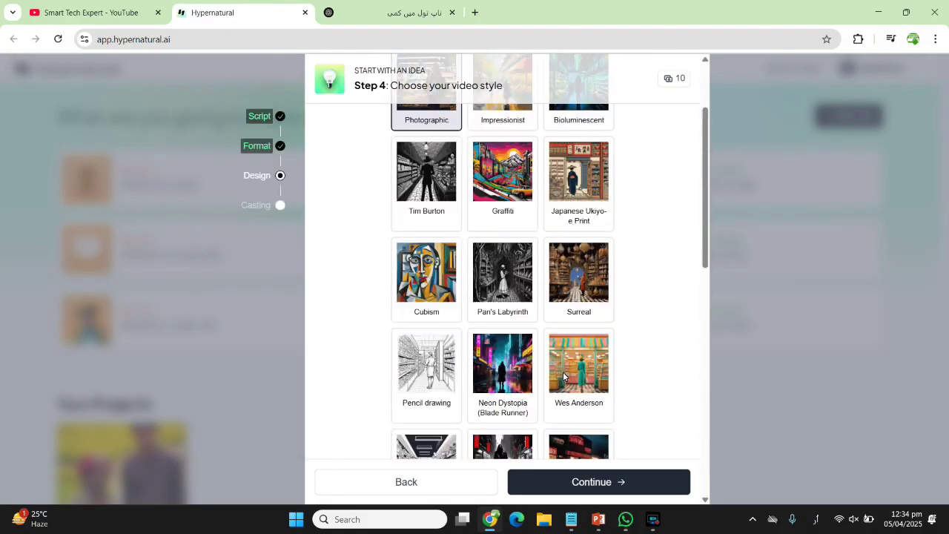
left_click(610, 483)
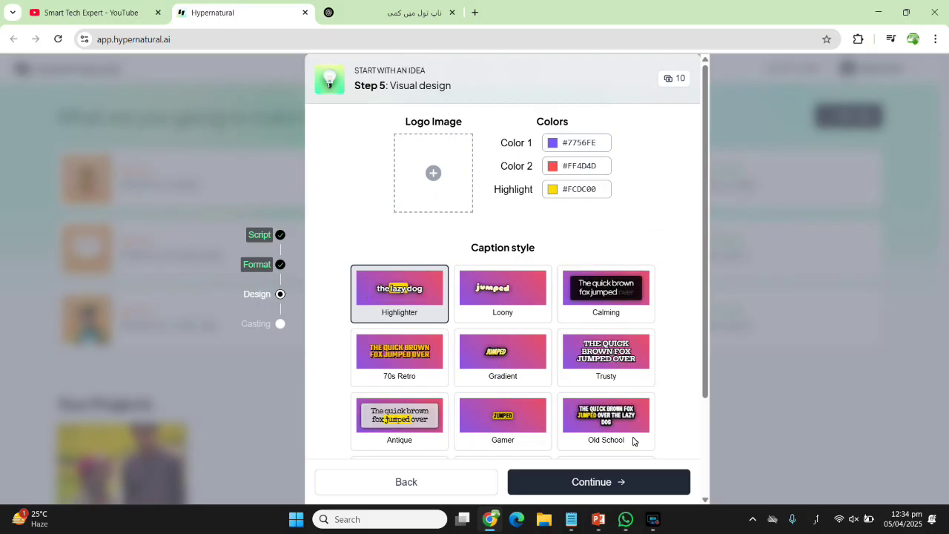
left_click(630, 484)
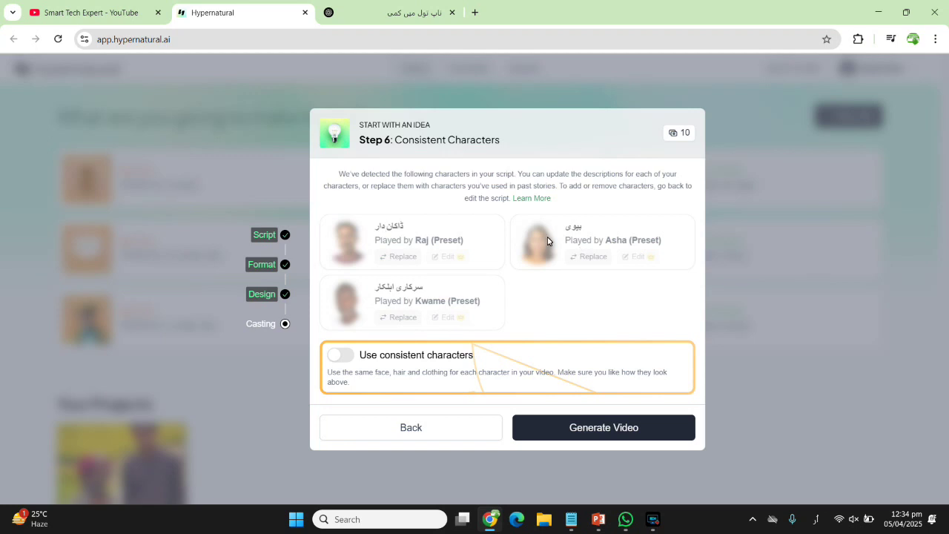
Step: Enable consistent characters for the detected cast and generate the video
left_click(346, 355)
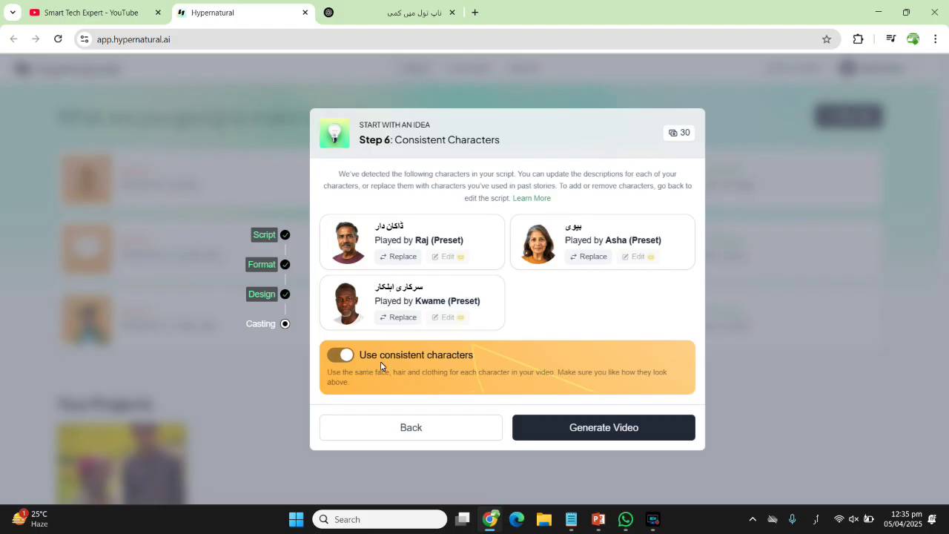
left_click(600, 430)
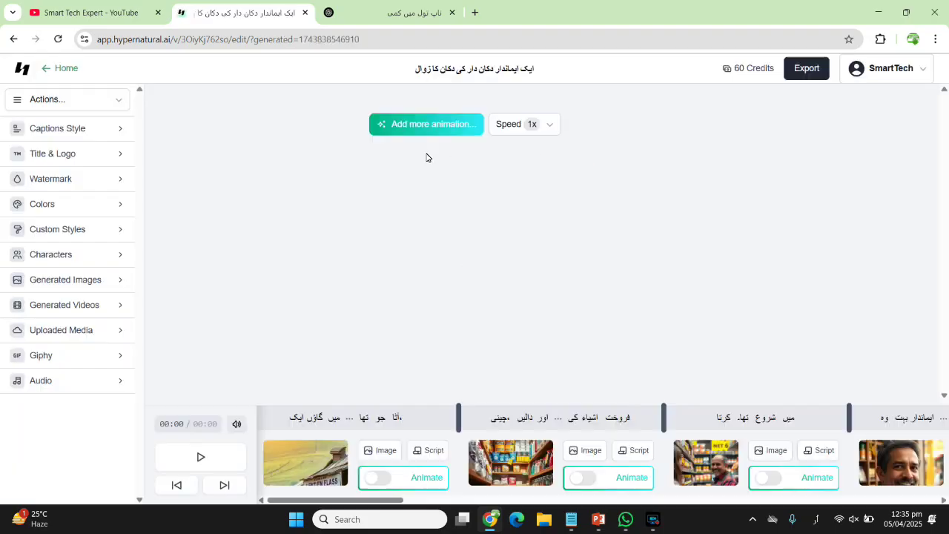
Step: Play the generated video in the editor to review its scenes and captions, pausing about halfway through
left_click(197, 459)
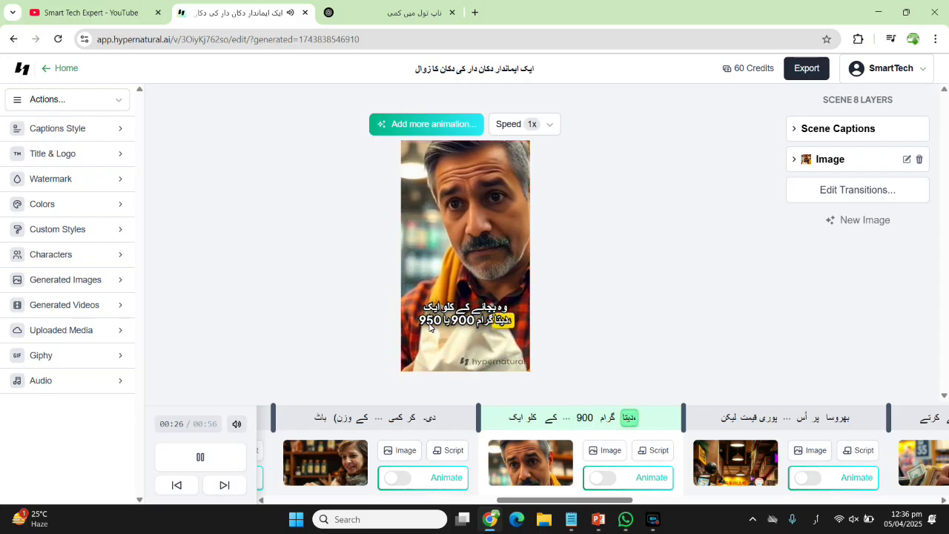
left_click(199, 458)
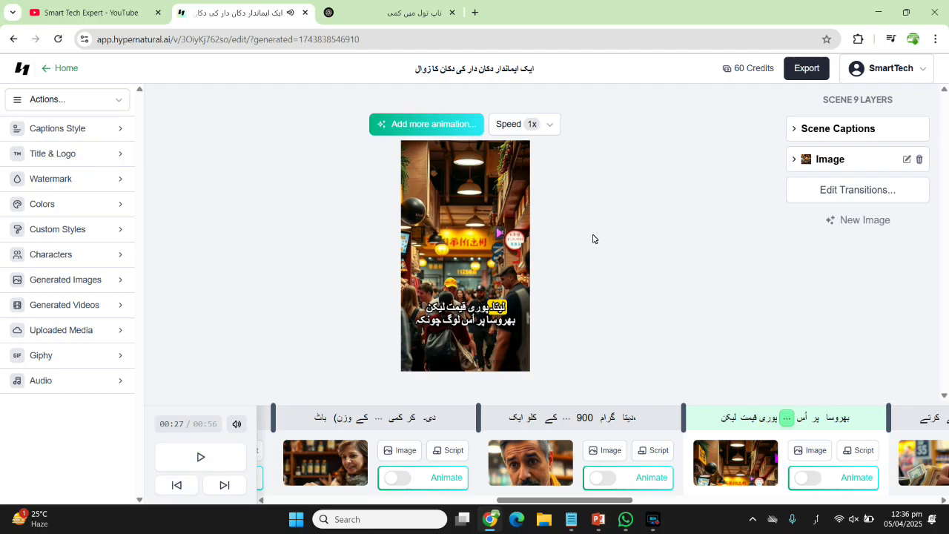
Step: Export the video in SD quality and download the finished file
left_click(809, 69)
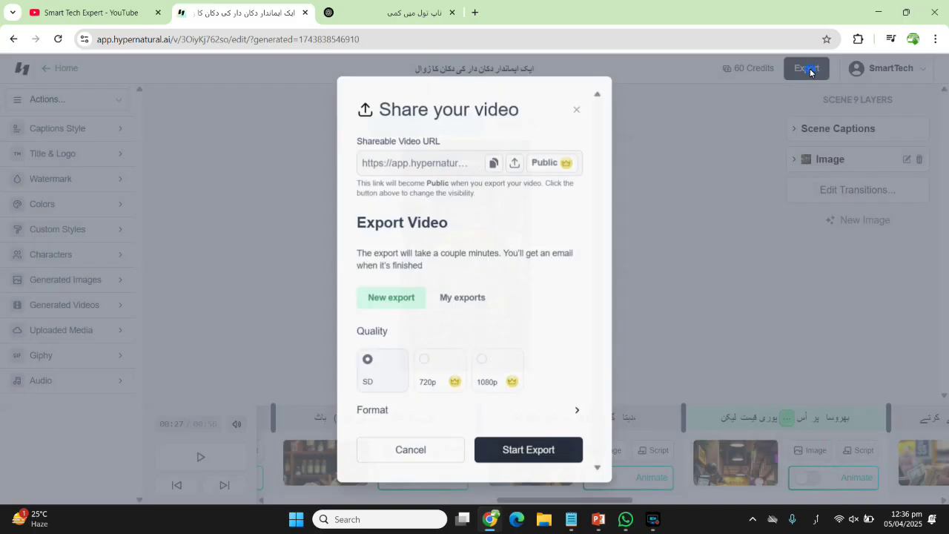
left_click(386, 367)
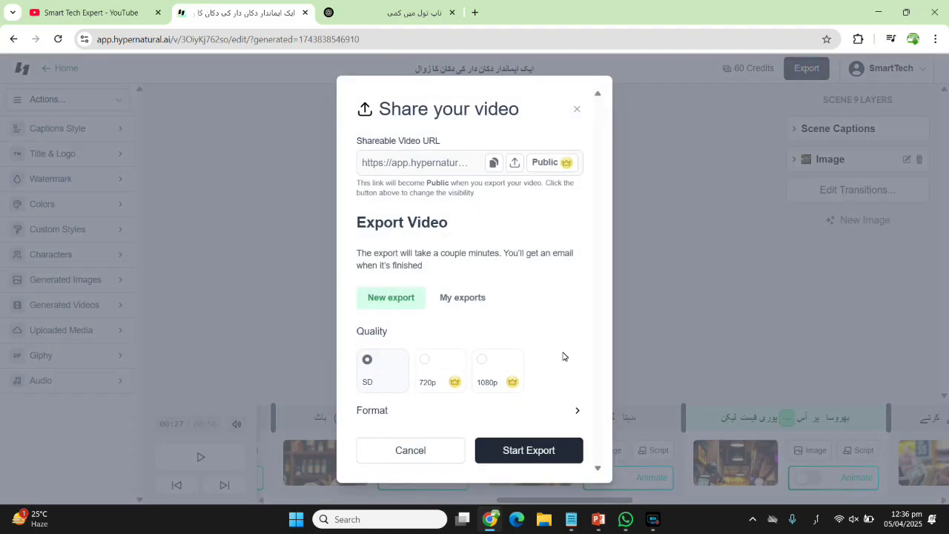
left_click(531, 452)
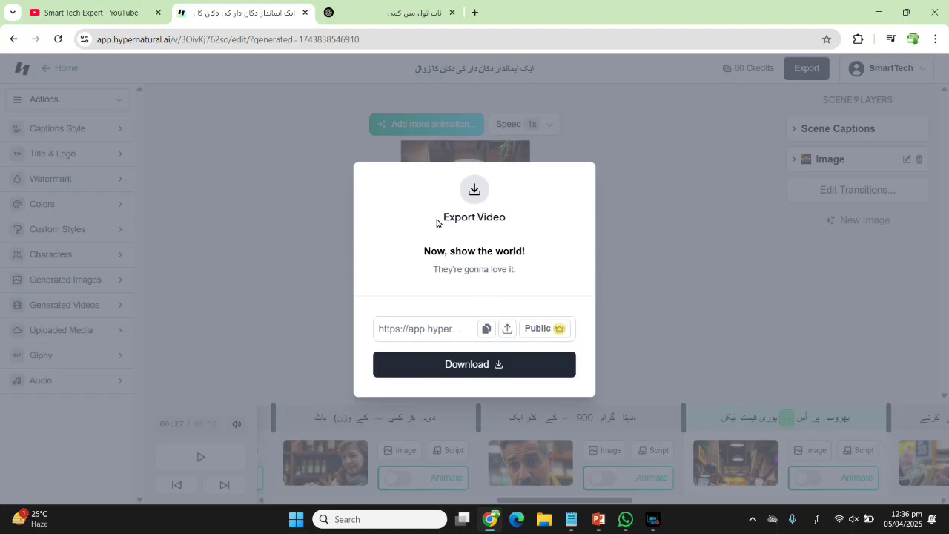
left_click(486, 365)
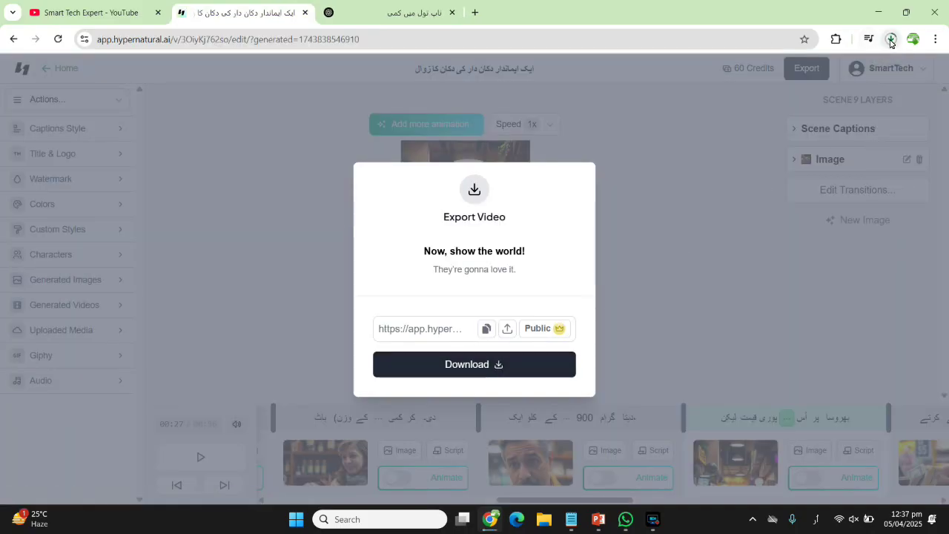
Step: Close the export dialog and open the downloaded ykh-ymndr-dkhn-dr-khy-dkhn-kh-zwl-vertical.mp4 in VLC media player
left_click(891, 39)
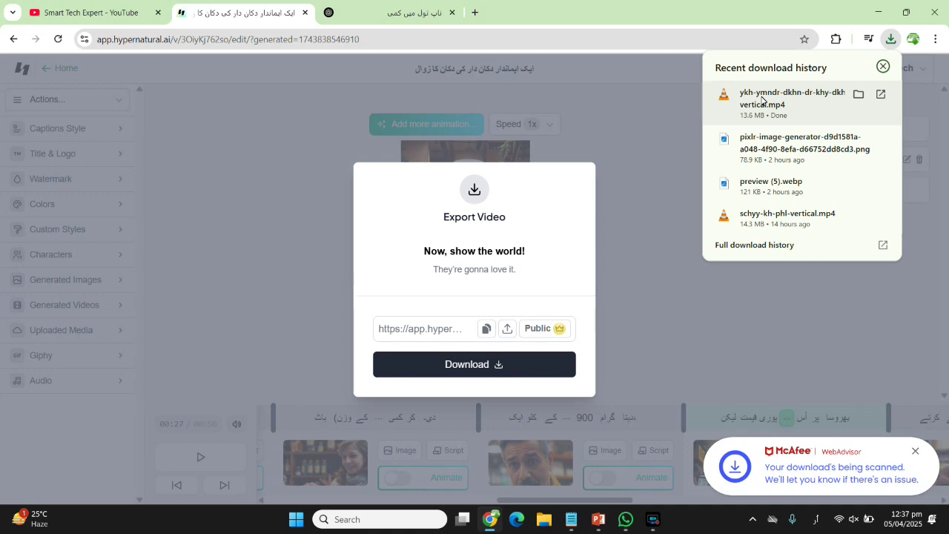
left_click(626, 233)
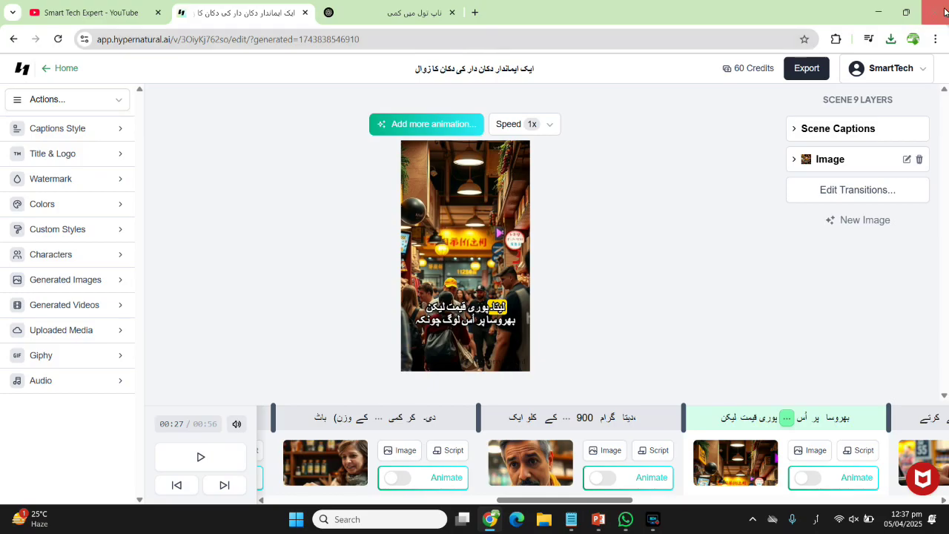
left_click(891, 38)
left_click(806, 94)
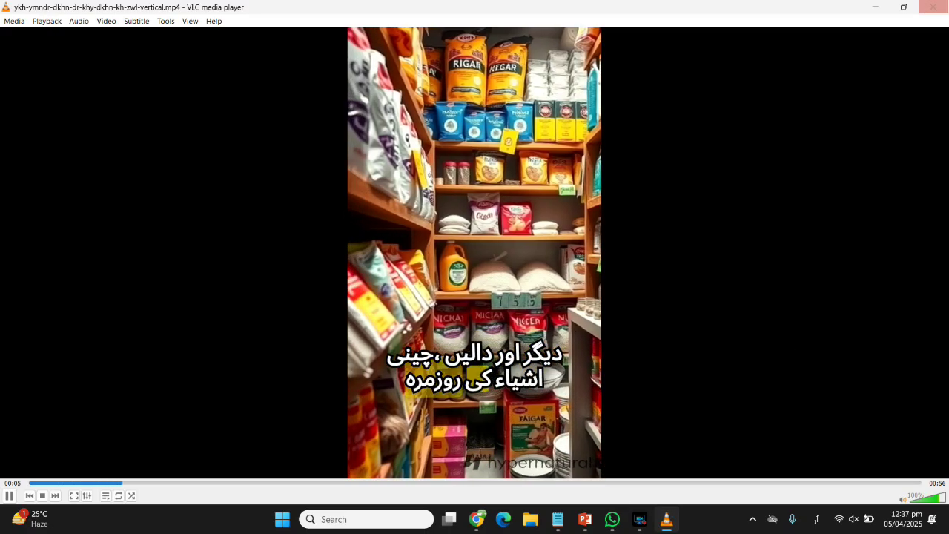
Step: Close the video playing in VLC media player and open Google in a new browser tab
left_click(933, 6)
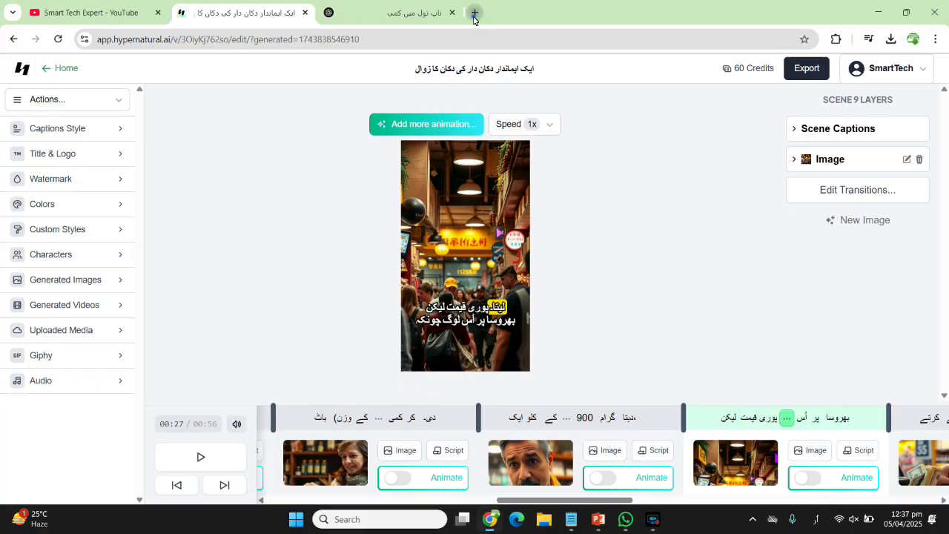
left_click(475, 13)
type("گہ")
key("BackSpace")
key("BackSpace")
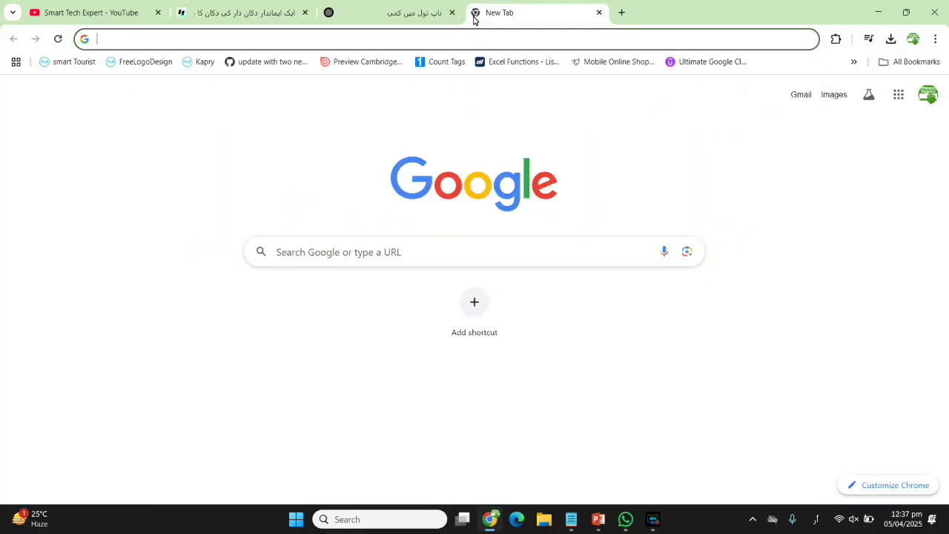
type("goo")
key("Return")
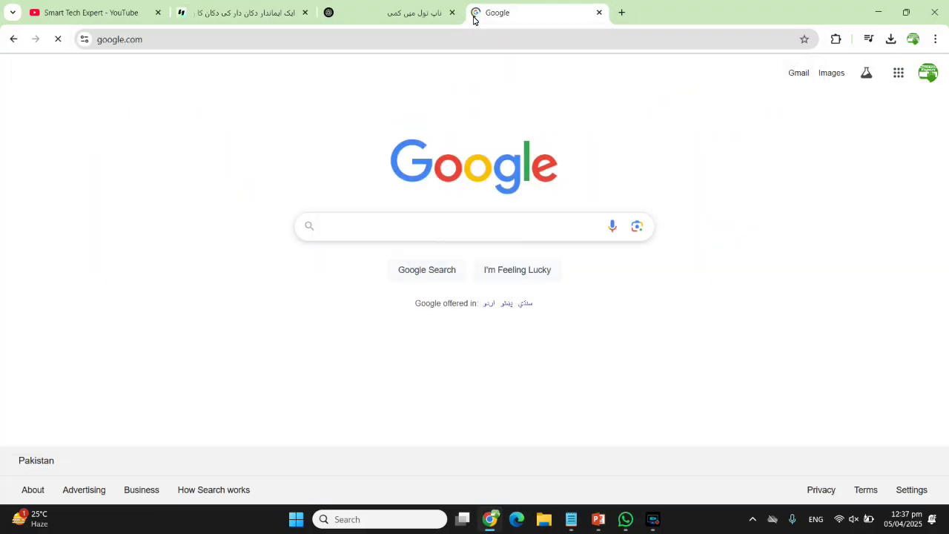
Step: Search Google for "remove watermark from video" and open the online-video-cutter.com remove-logo page
type("remo")
key("Down")
key("Return")
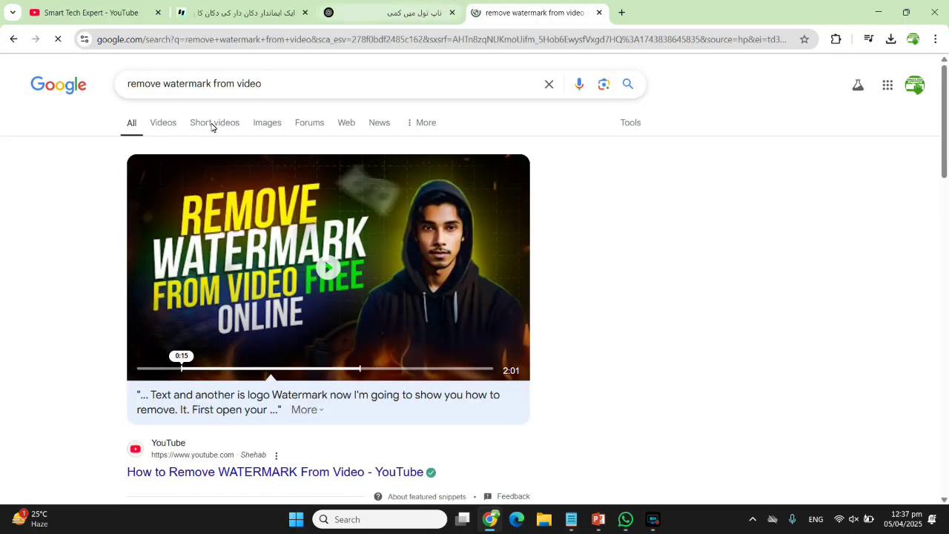
scroll(650, 269, "down", 5)
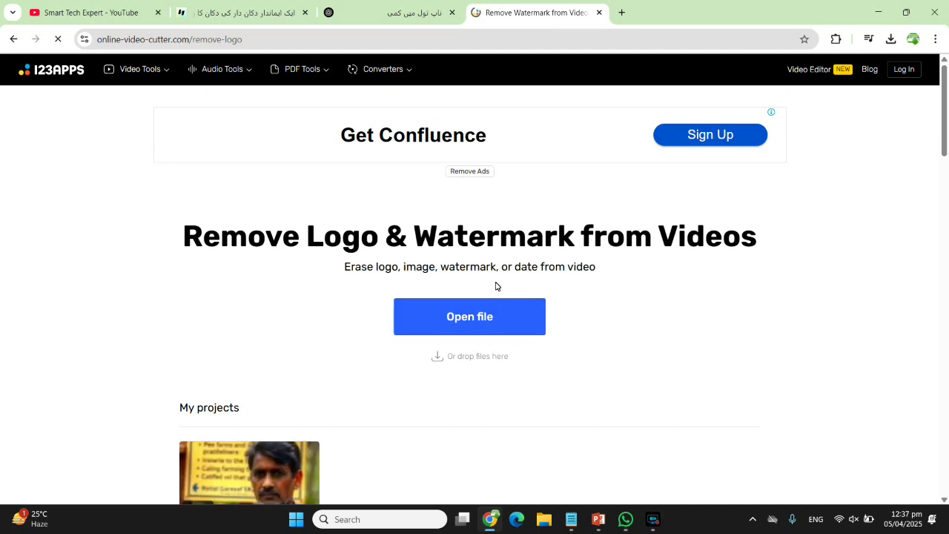
Step: Load ykh-ymndr-dkhn-dr-khy-dkhn-kh-zwl-vertical.mp4 from the Downloads folder into the watermark remover
left_click(470, 317)
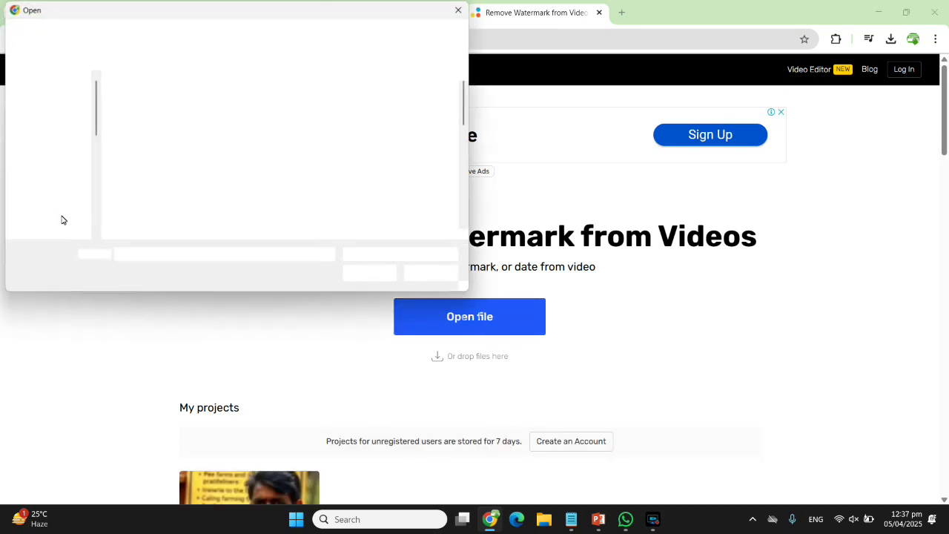
left_click(63, 203)
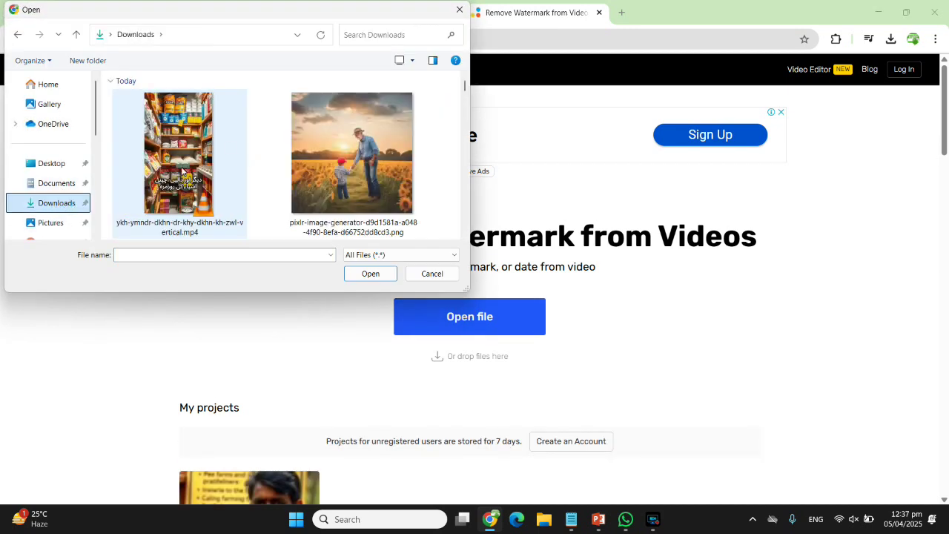
double_click(179, 167)
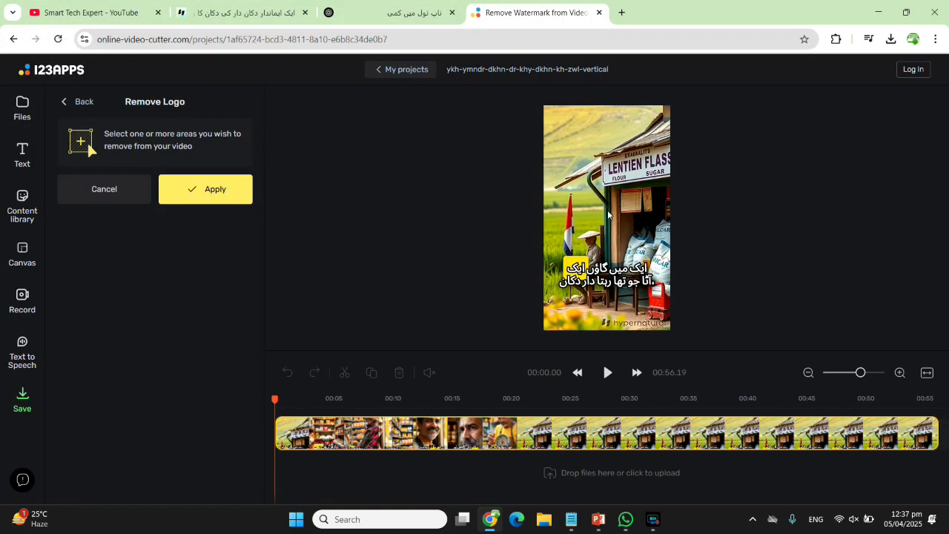
Step: Mark the hypernatural watermark in the lower-right corner of the video frame, apply the logo removal and preview the video
left_click_drag(602, 317, 678, 330)
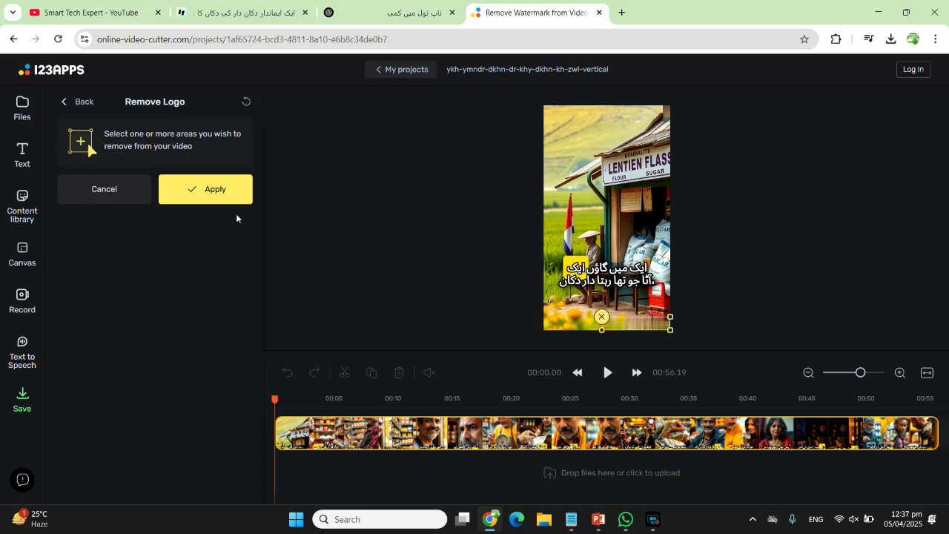
left_click(213, 190)
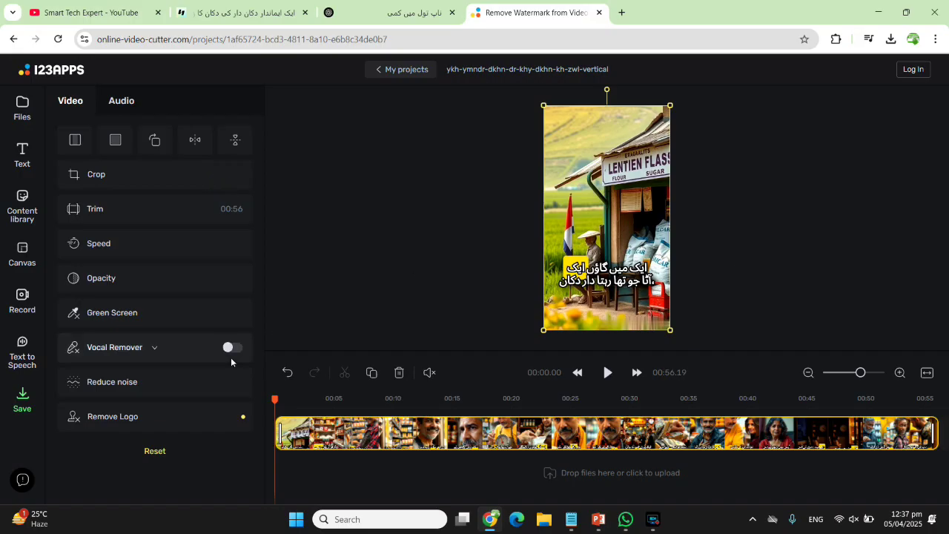
left_click(607, 373)
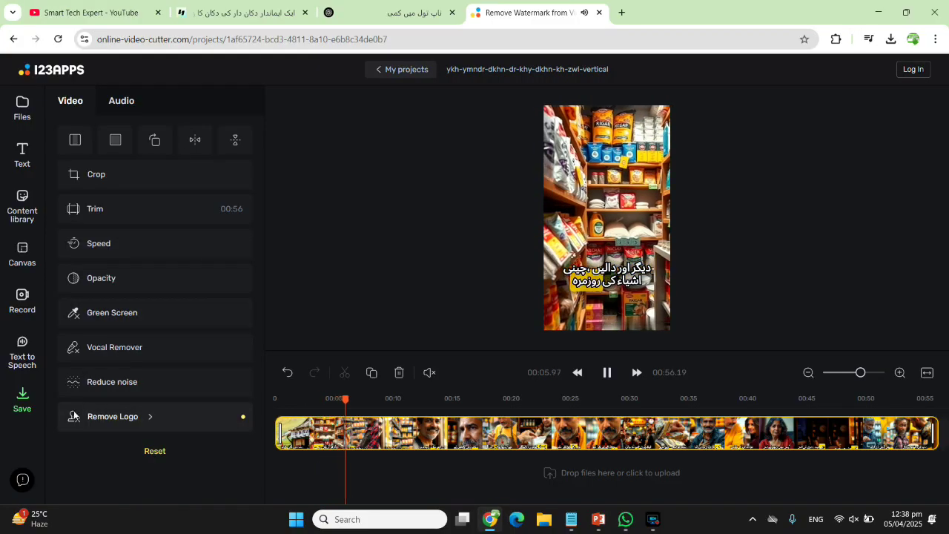
Step: Export the watermark-free video as an MP4 at 720p
left_click(22, 400)
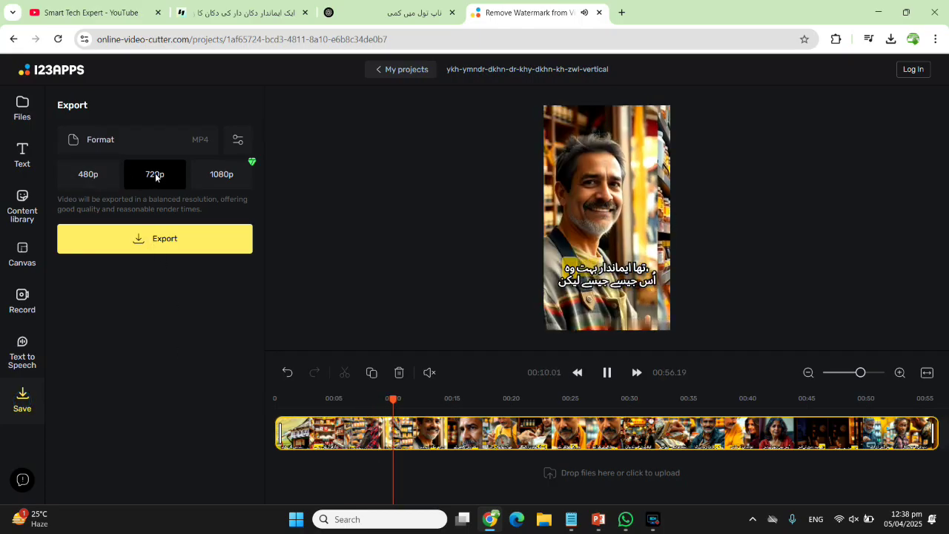
left_click(164, 239)
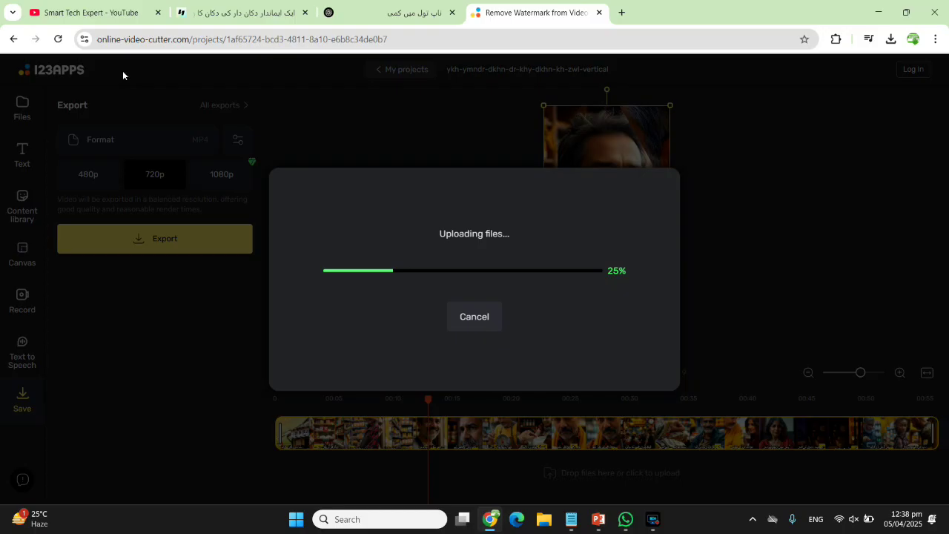
Step: Switch to YouTube and browse the Smart Tech Expert channel's created playlists while the export uploads
left_click(109, 14)
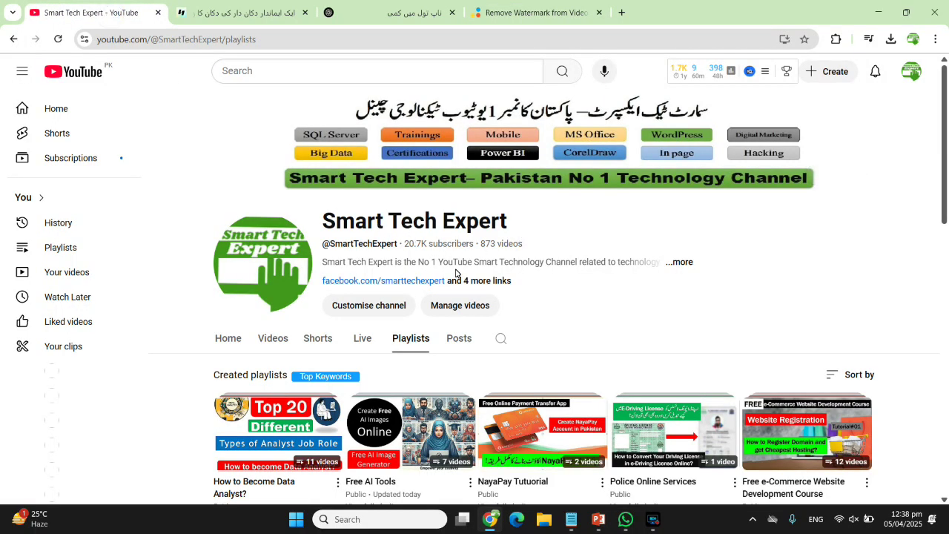
scroll(407, 345, "down", 2)
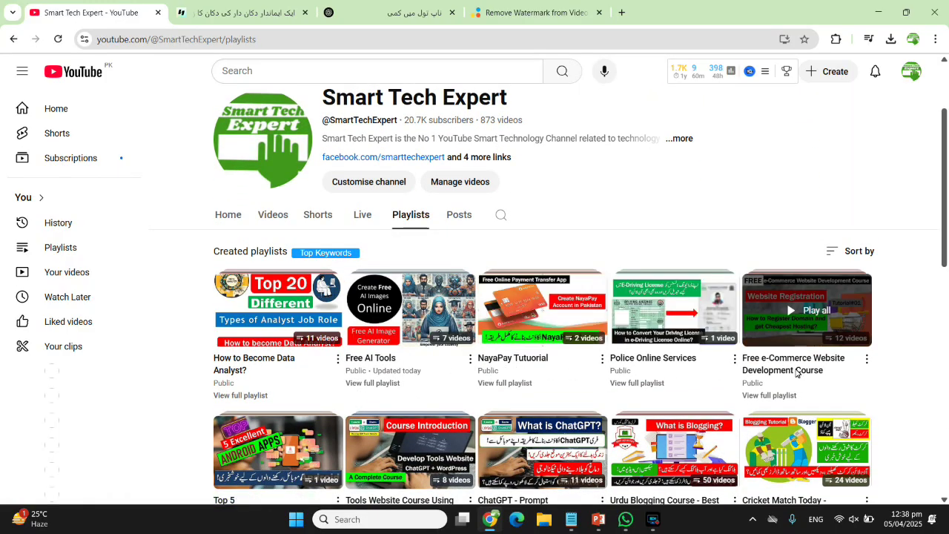
scroll(860, 369, "down", 2)
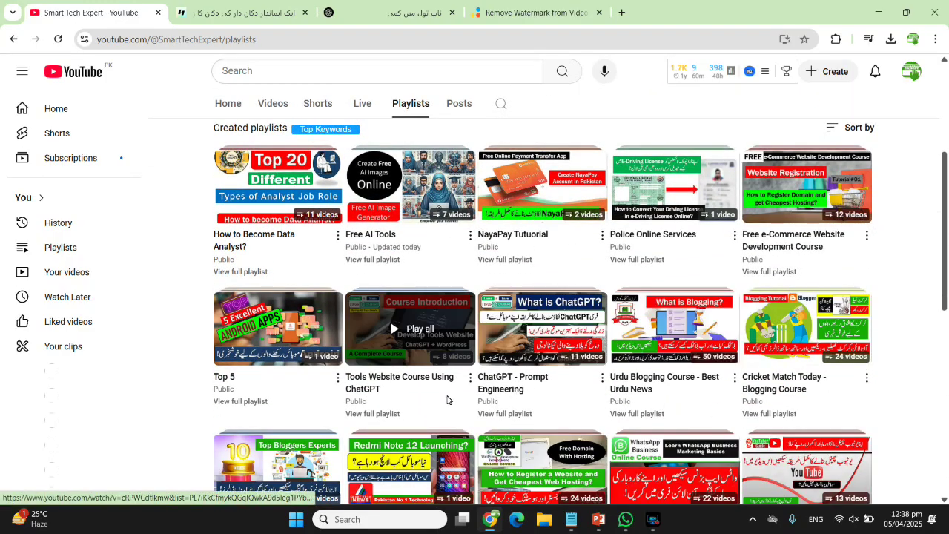
scroll(945, 393, "down", 3)
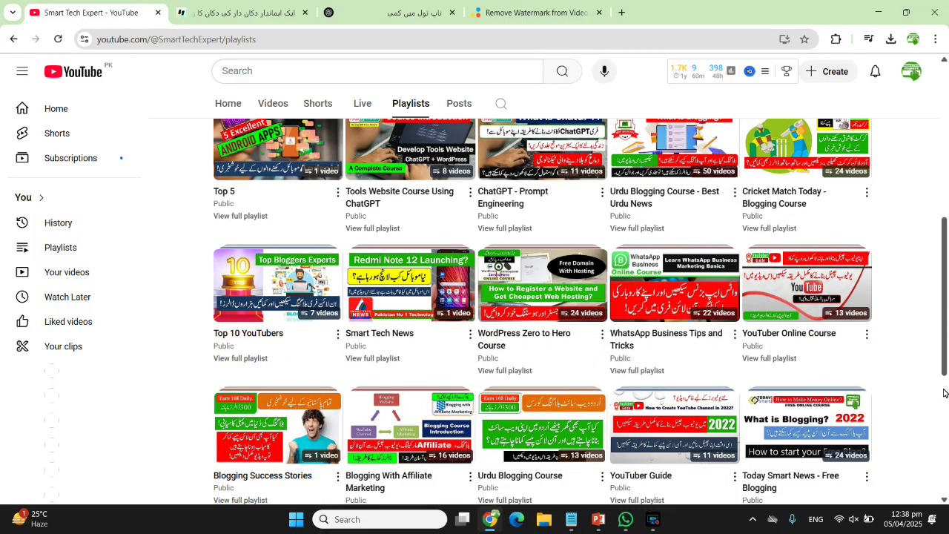
scroll(945, 393, "down", 1)
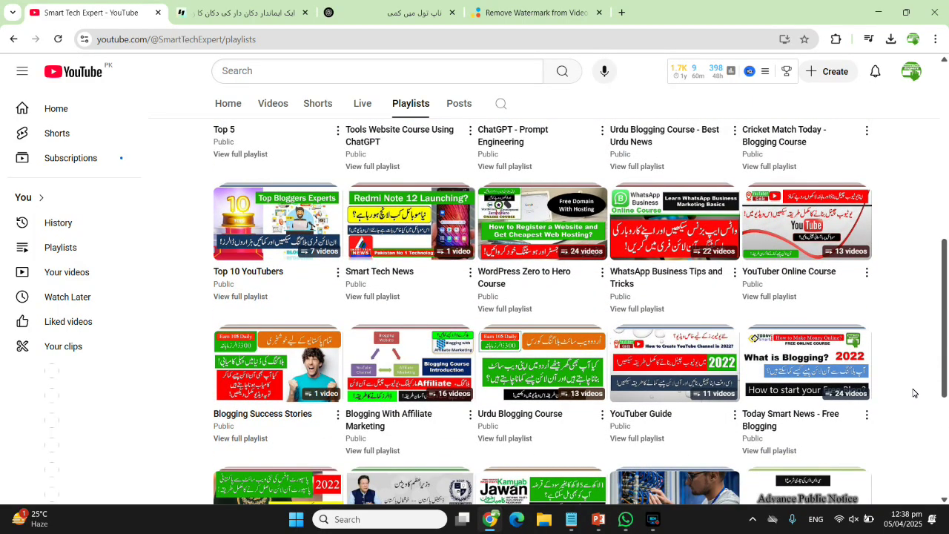
scroll(915, 393, "down", 4)
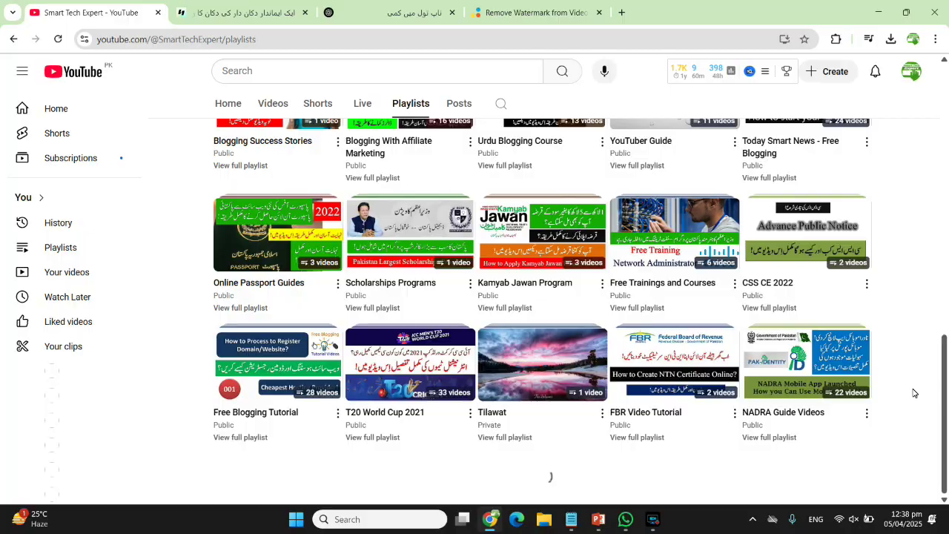
scroll(914, 393, "down", 7)
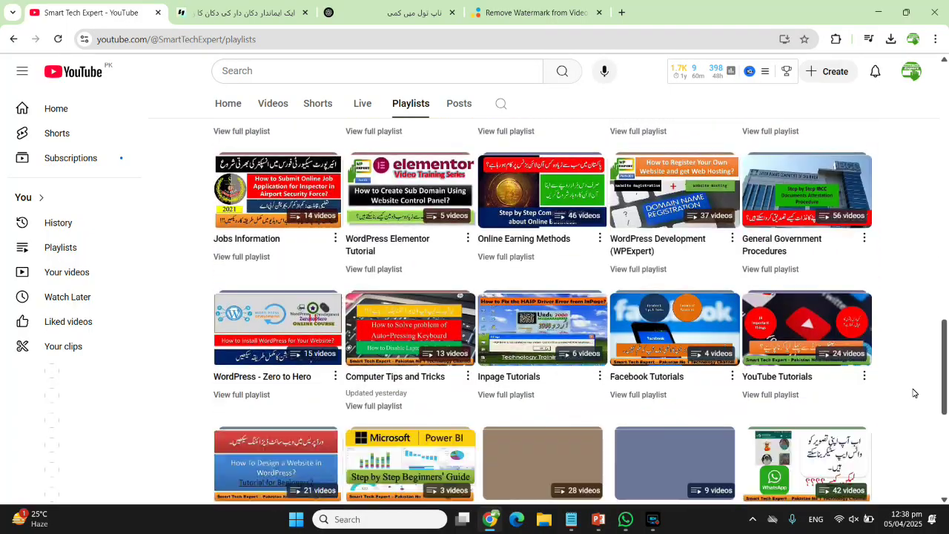
scroll(915, 393, "down", 3)
scroll(915, 393, "down", 3)
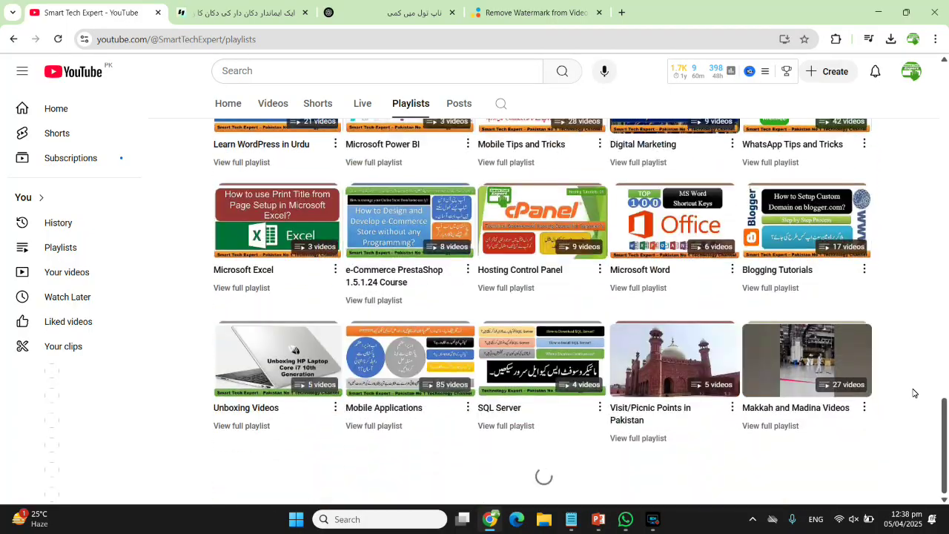
scroll(915, 393, "up", 6)
scroll(914, 393, "up", 12)
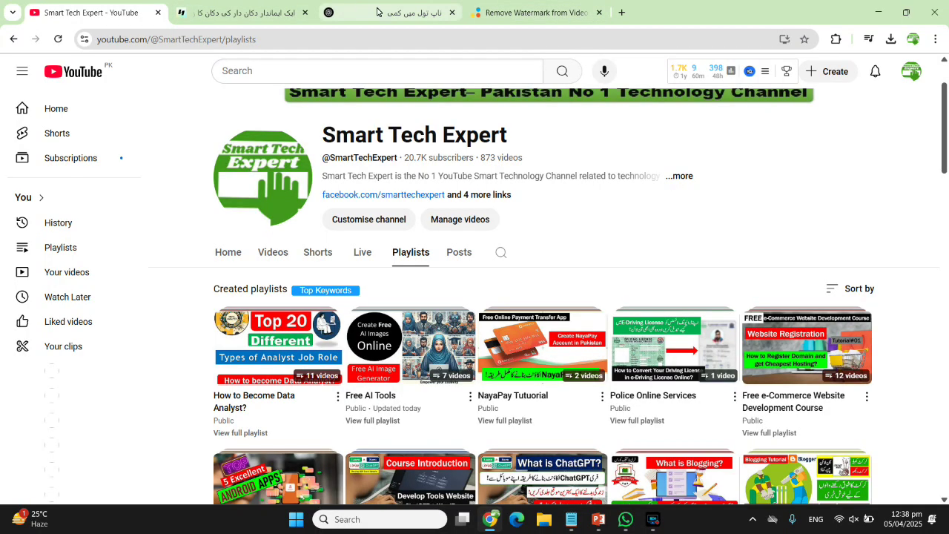
Step: Return to the 123apps video export and close the advertisement covering it
left_click(489, 7)
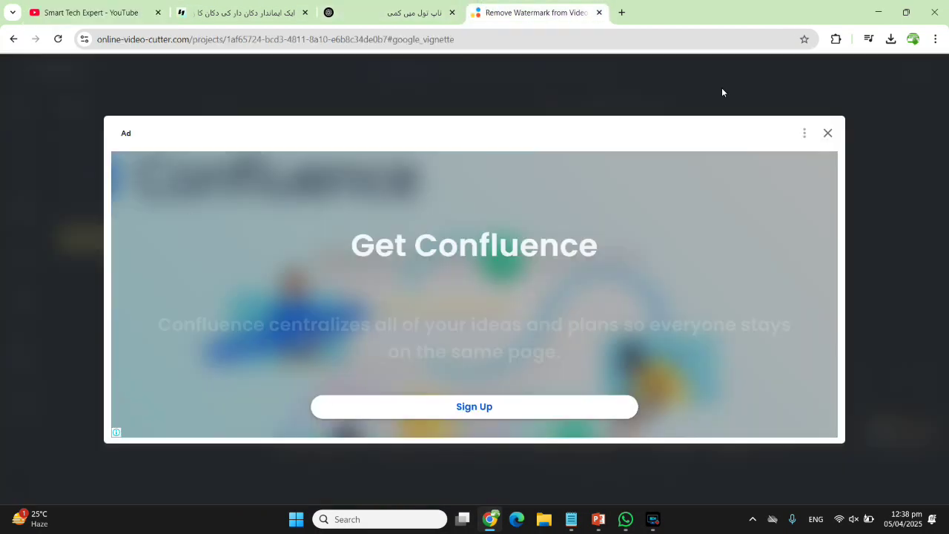
left_click(828, 134)
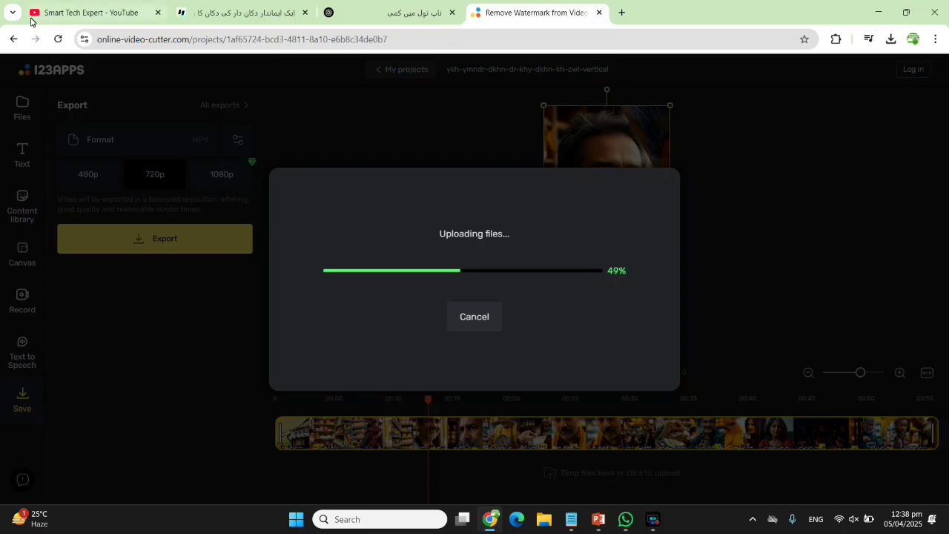
left_click(226, 13)
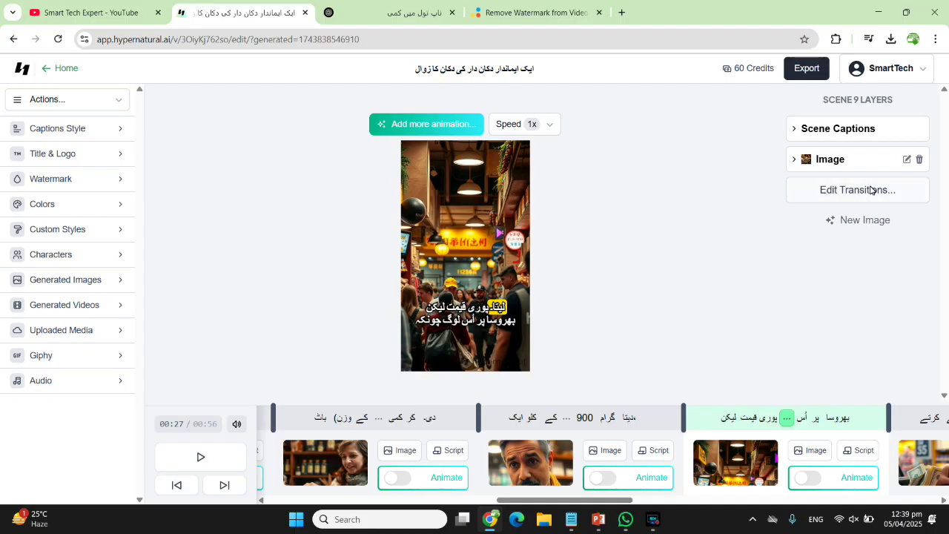
left_click(80, 12)
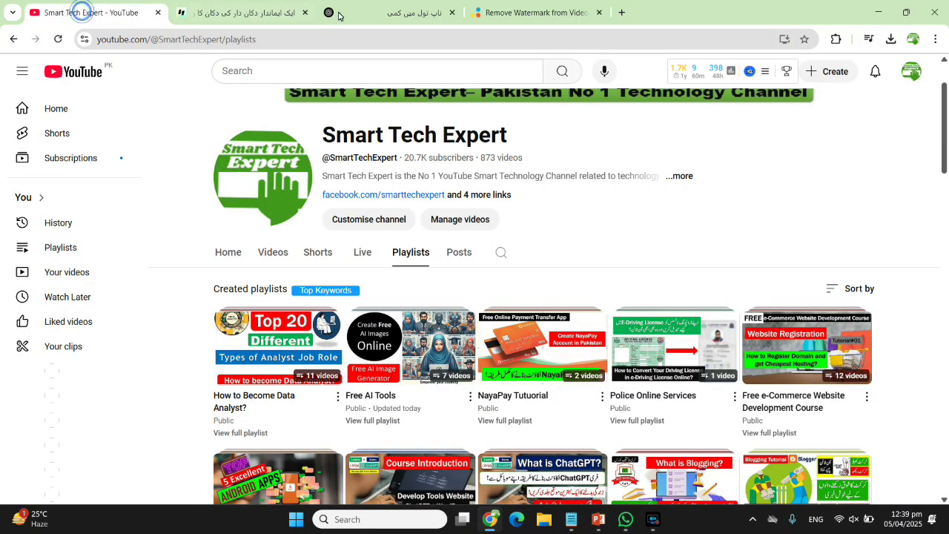
left_click(414, 6)
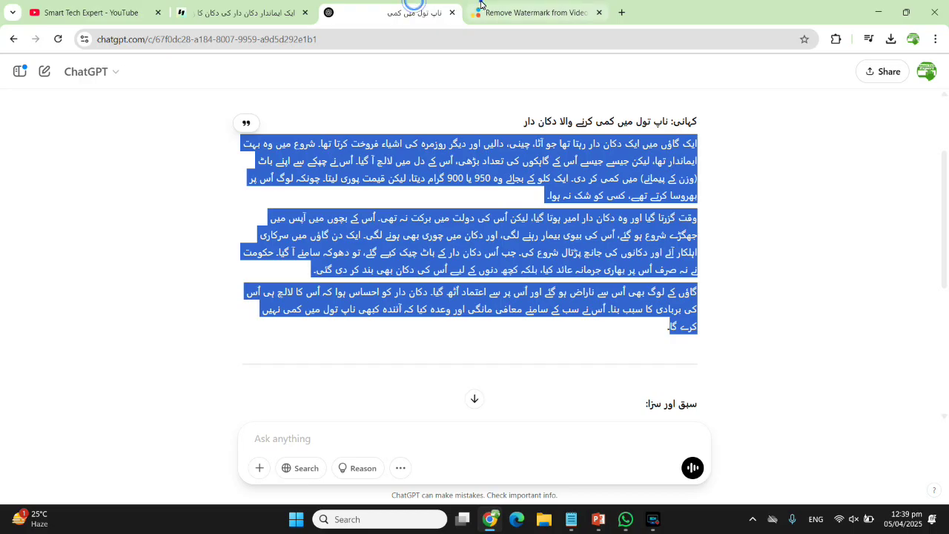
left_click(478, 6)
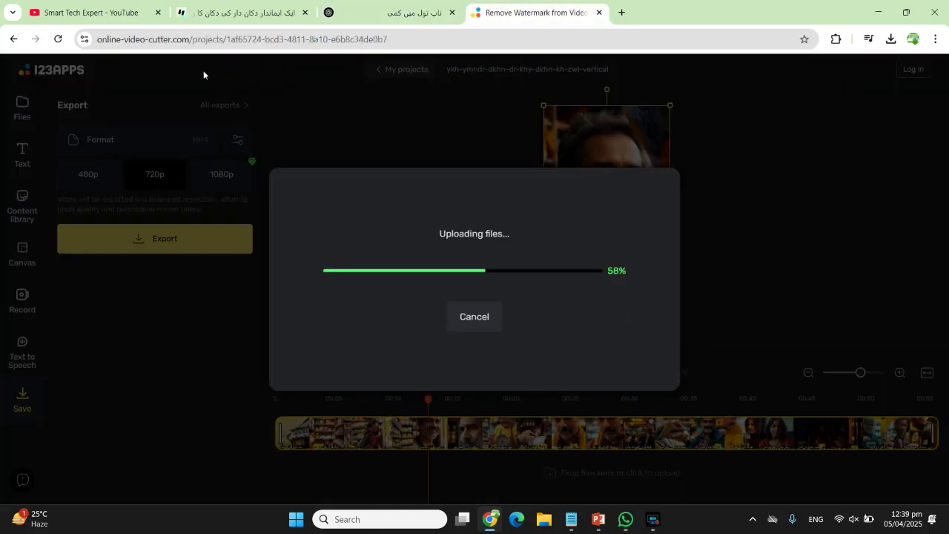
left_click(89, 9)
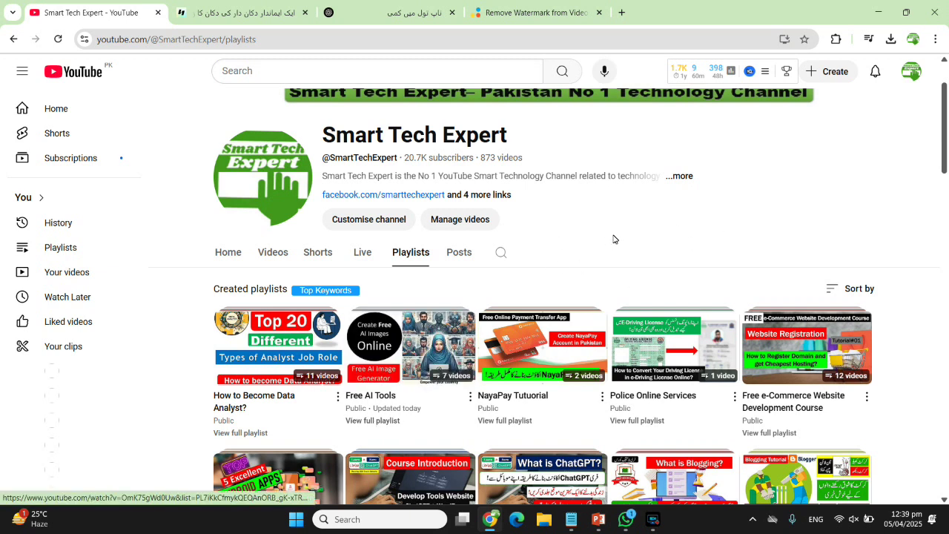
left_click(523, 9)
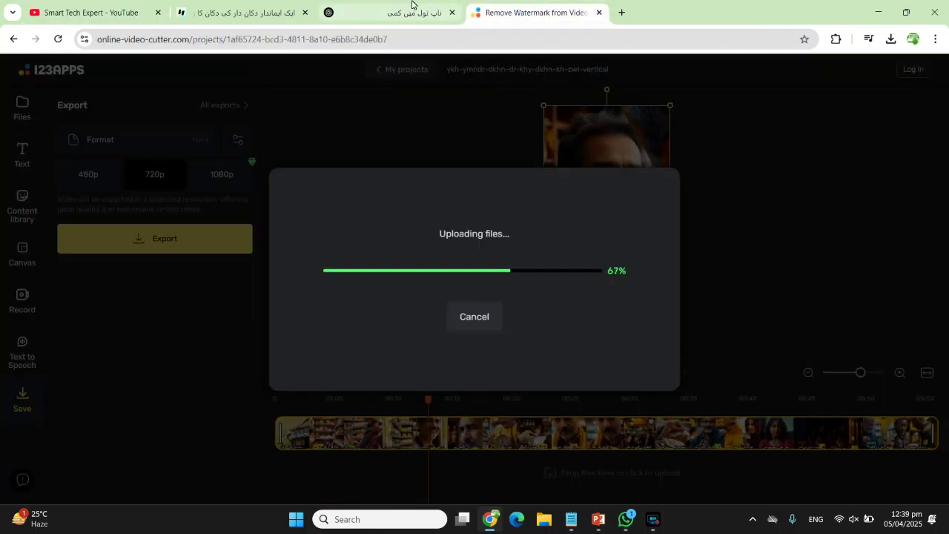
left_click(388, 6)
left_click(163, 6)
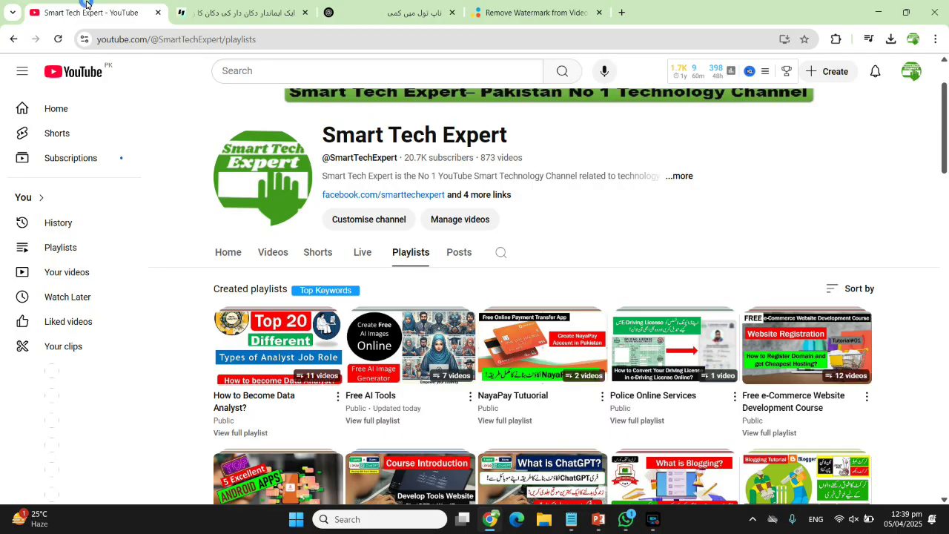